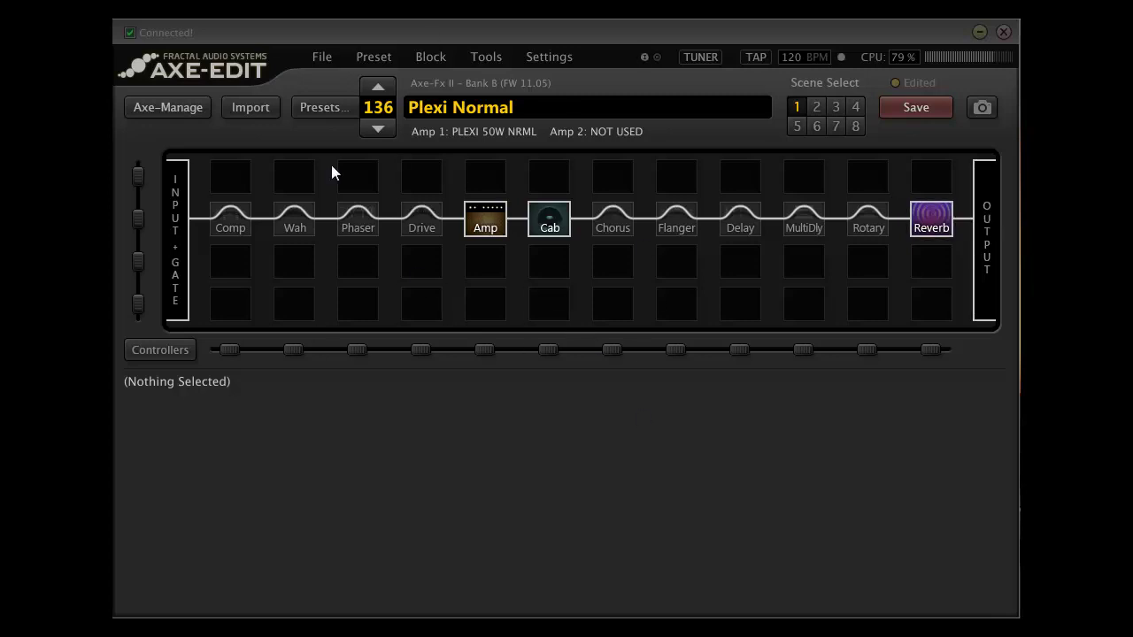
- Open the stored preset list from the loaded Plexi Normal preset 136
click(312, 109)
- Load preset 2, Swart/SuperRvb SP, from the Bank A 001–128 list, then close the browser
click(221, 104)
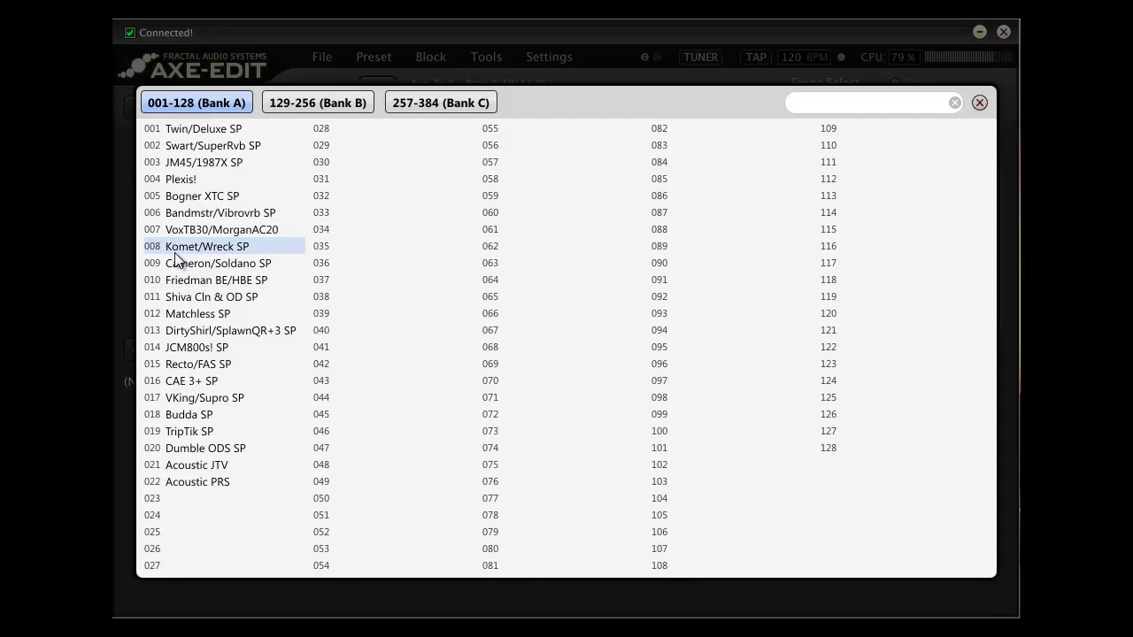
click(192, 149)
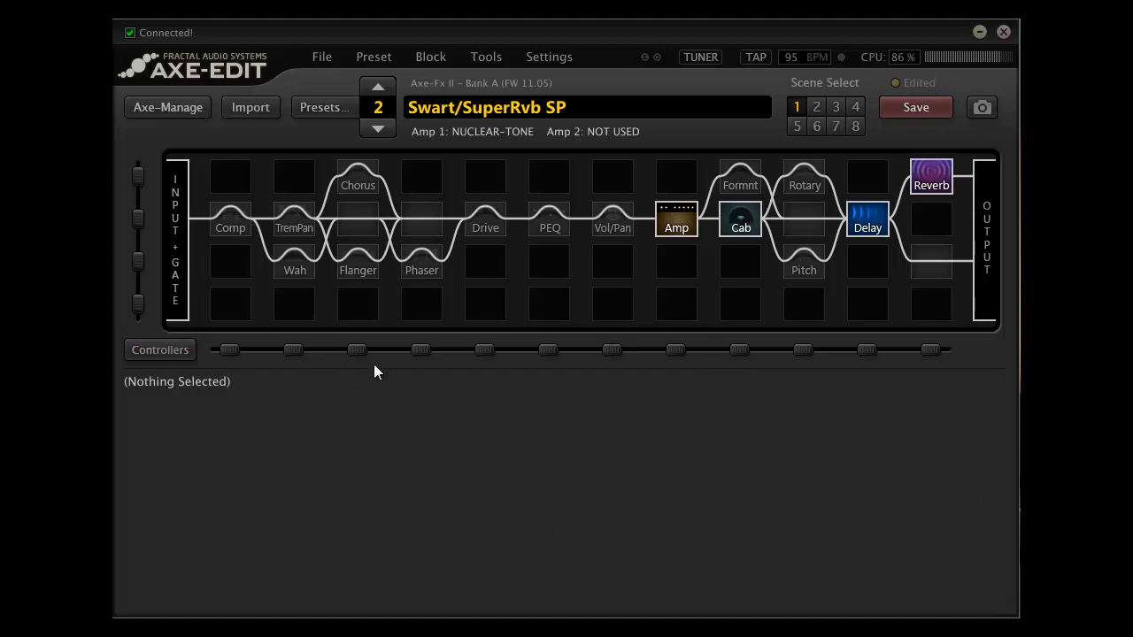
click(323, 108)
click(327, 135)
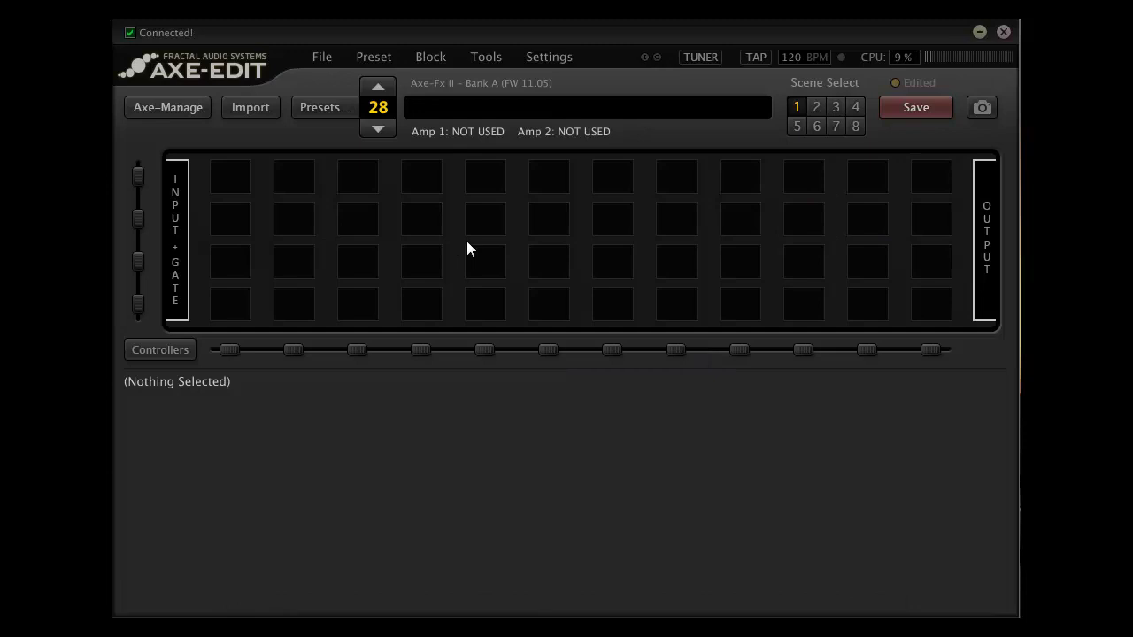
- Place a shunt in row 2, column 1 and cable it straight across to the output
right_click(223, 226)
click(253, 126)
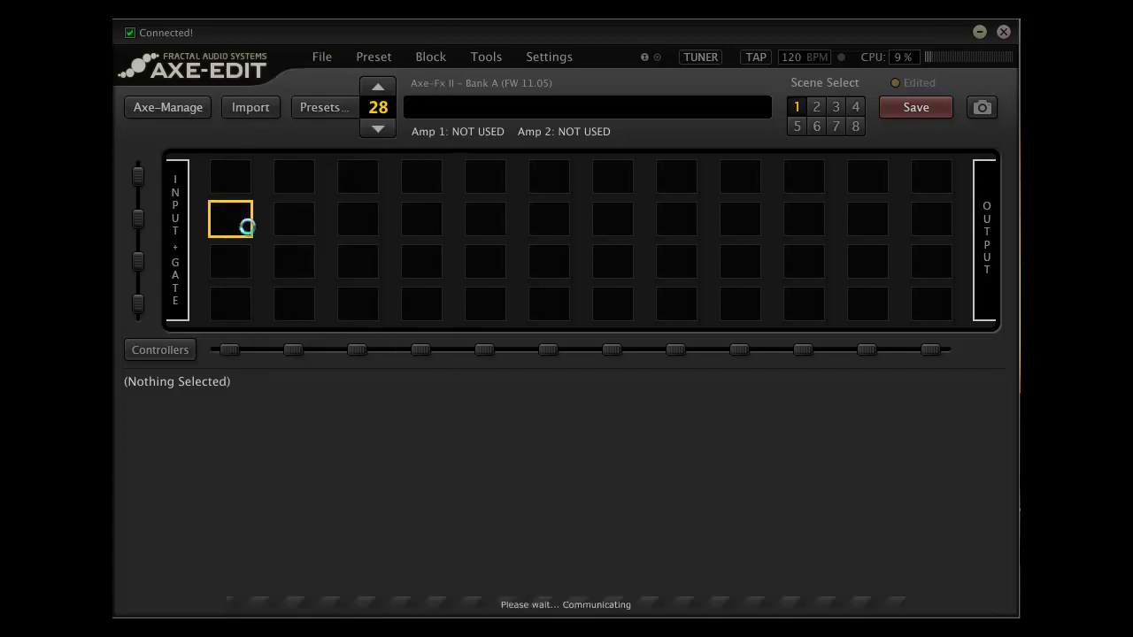
drag(252, 220, 911, 225)
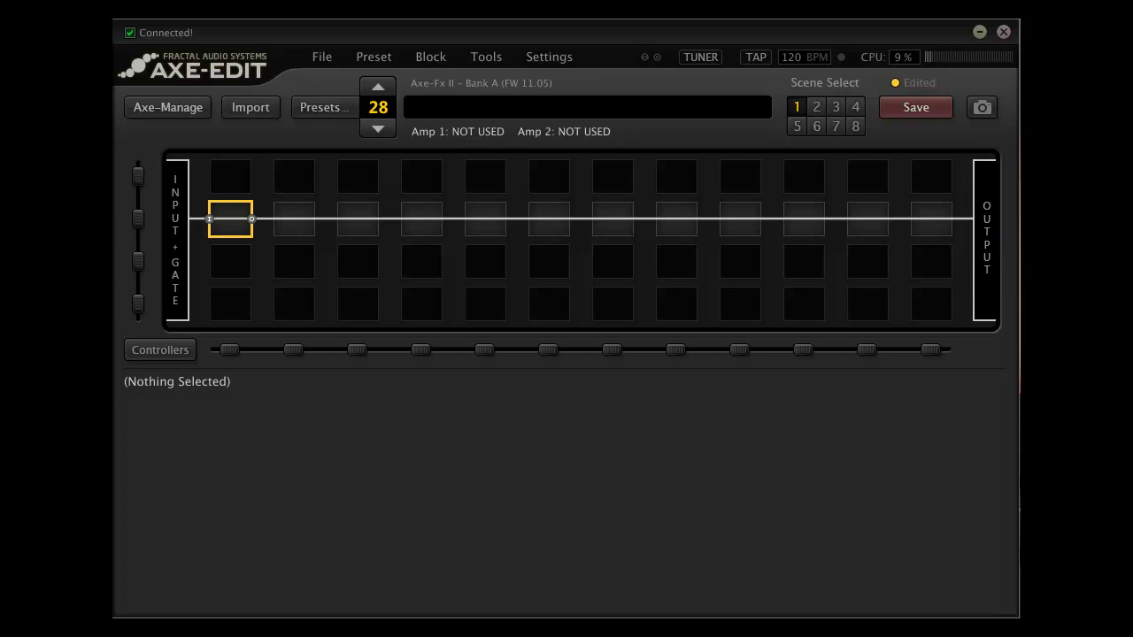
- Add a row-3, column-2 shunt cabled to the output, fed from the first row-2 shunt
click(285, 272)
right_click(286, 272)
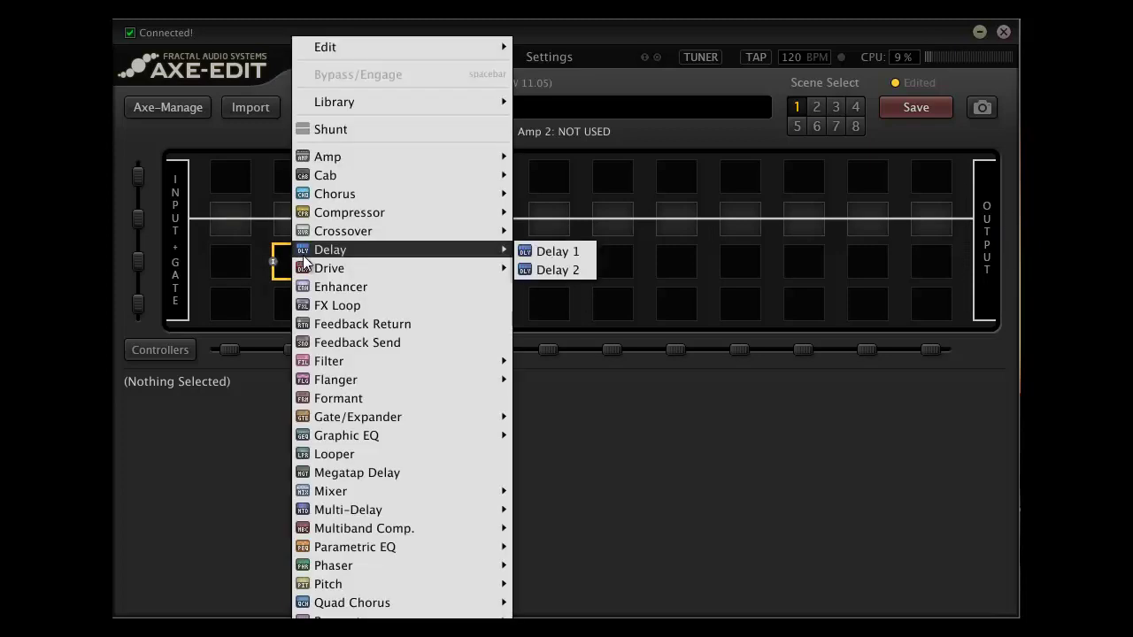
click(330, 131)
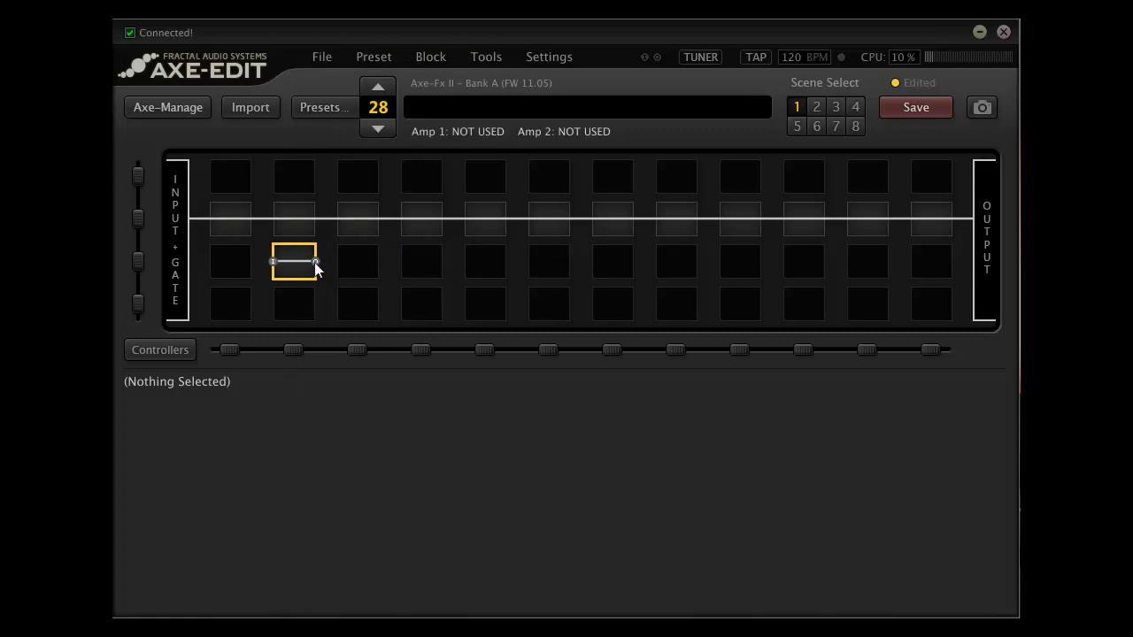
drag(315, 263, 684, 317)
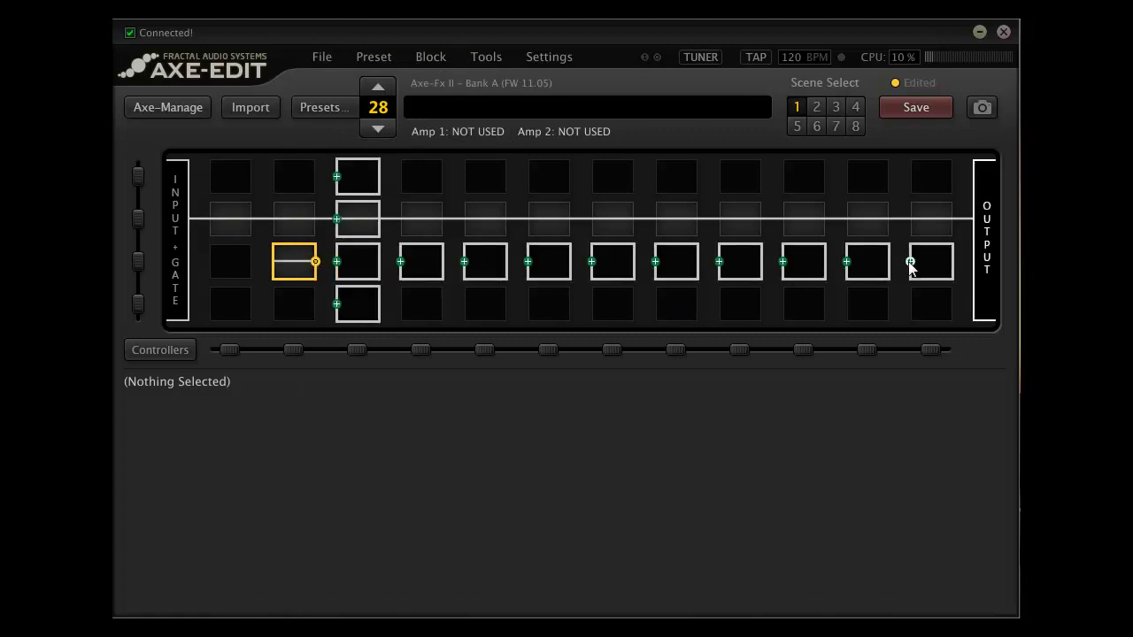
drag(910, 264, 911, 262)
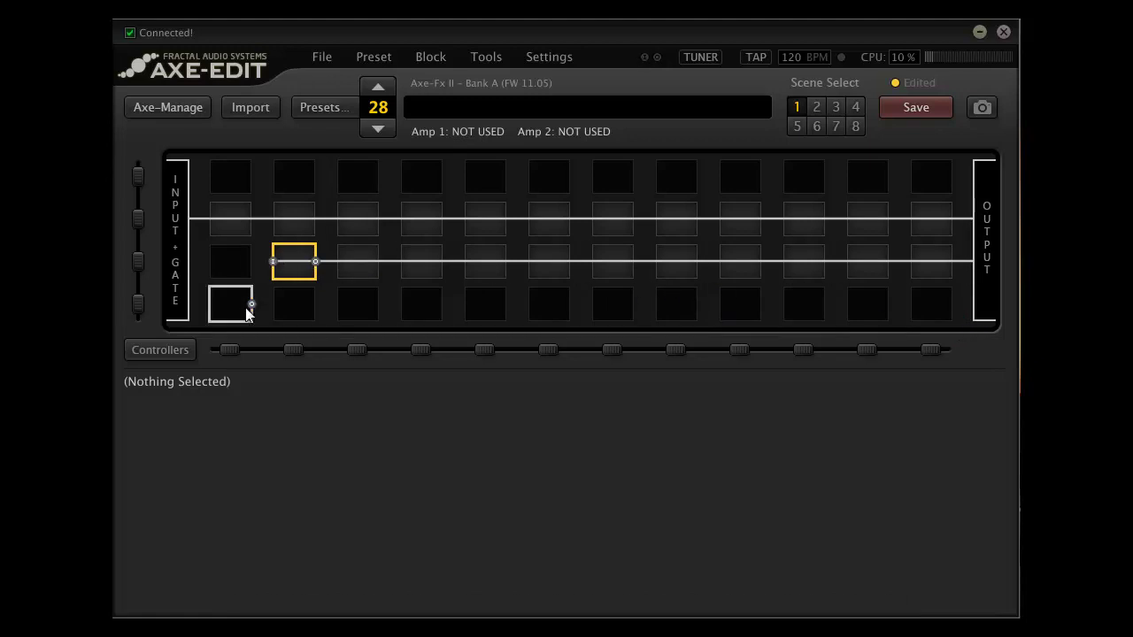
click(227, 221)
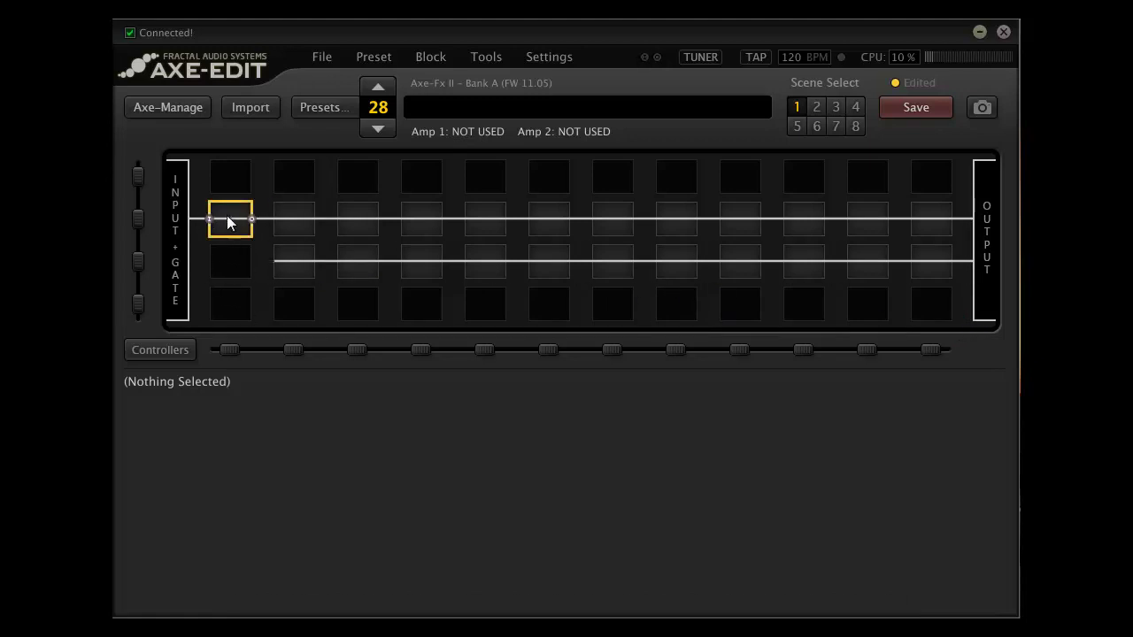
drag(252, 220, 272, 261)
- Add a row-3, column-1 shunt starting at the input and delete the row-2, column-1 shunt
click(982, 223)
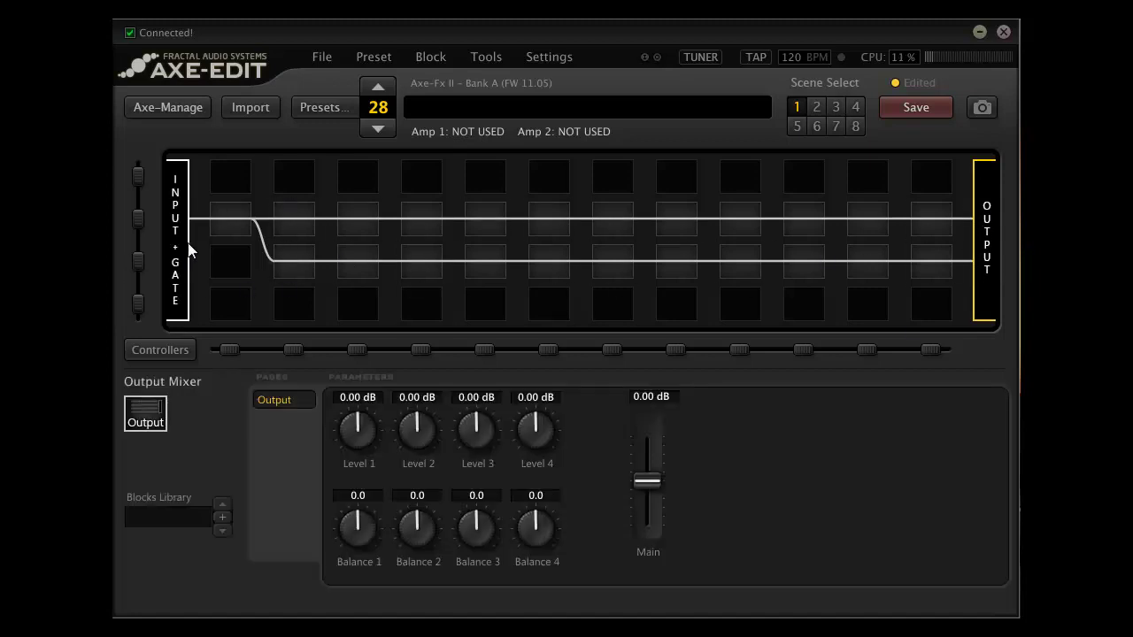
click(221, 258)
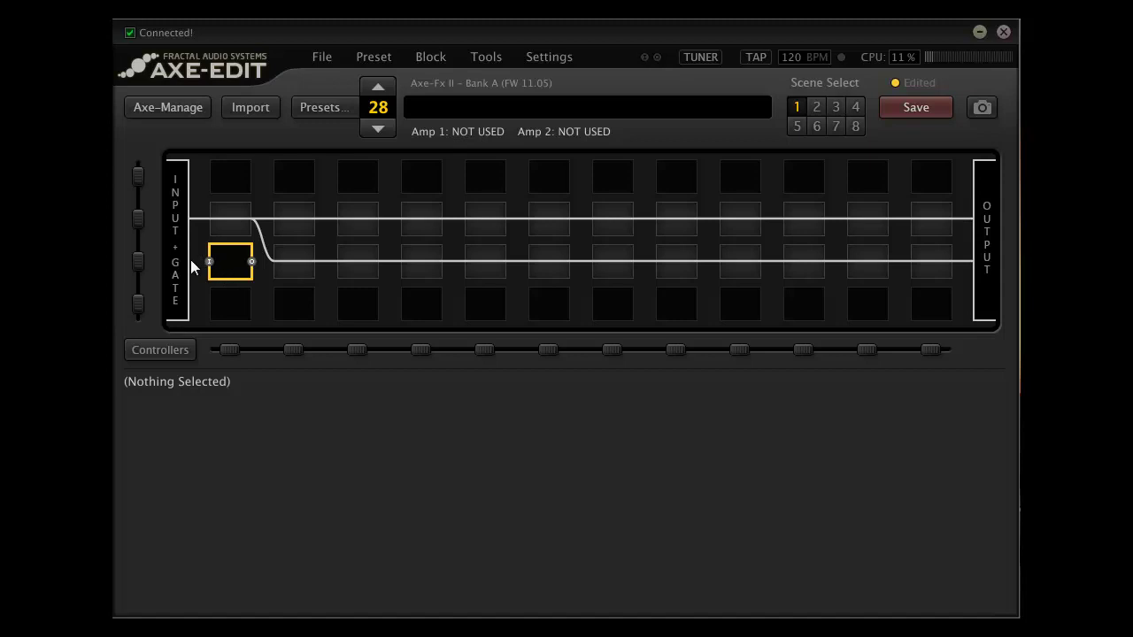
right_click(229, 269)
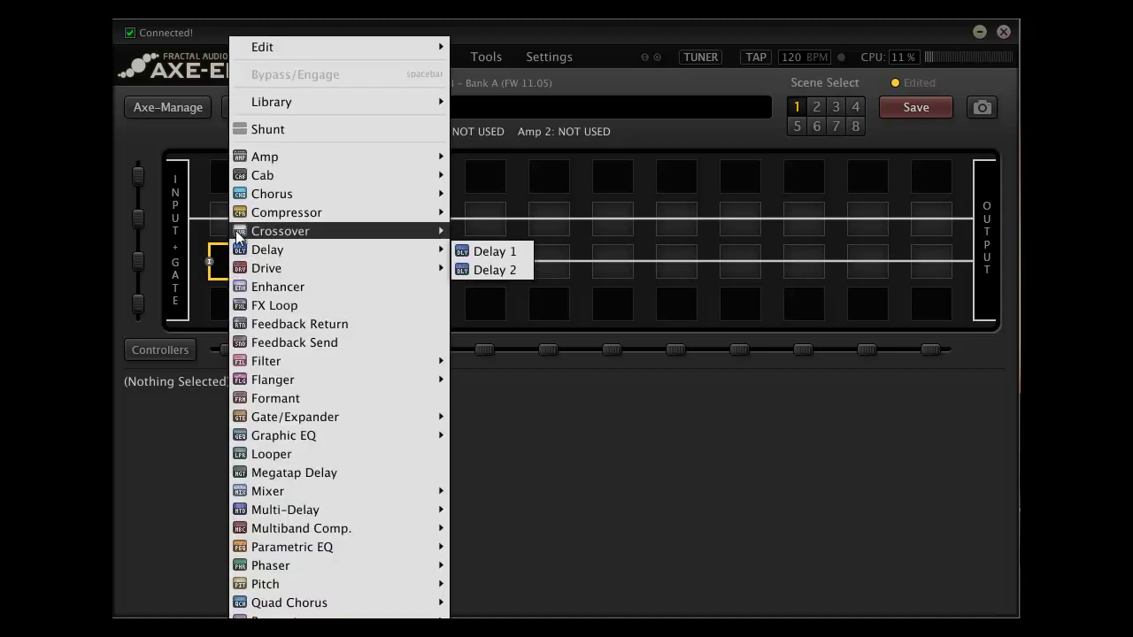
click(265, 130)
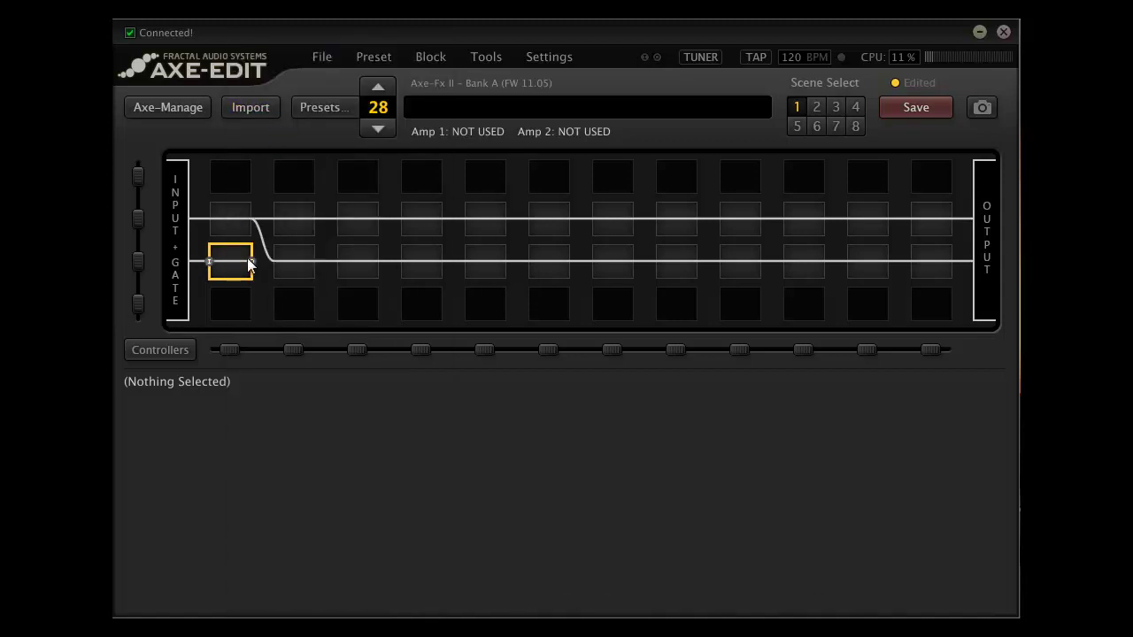
drag(248, 263, 276, 262)
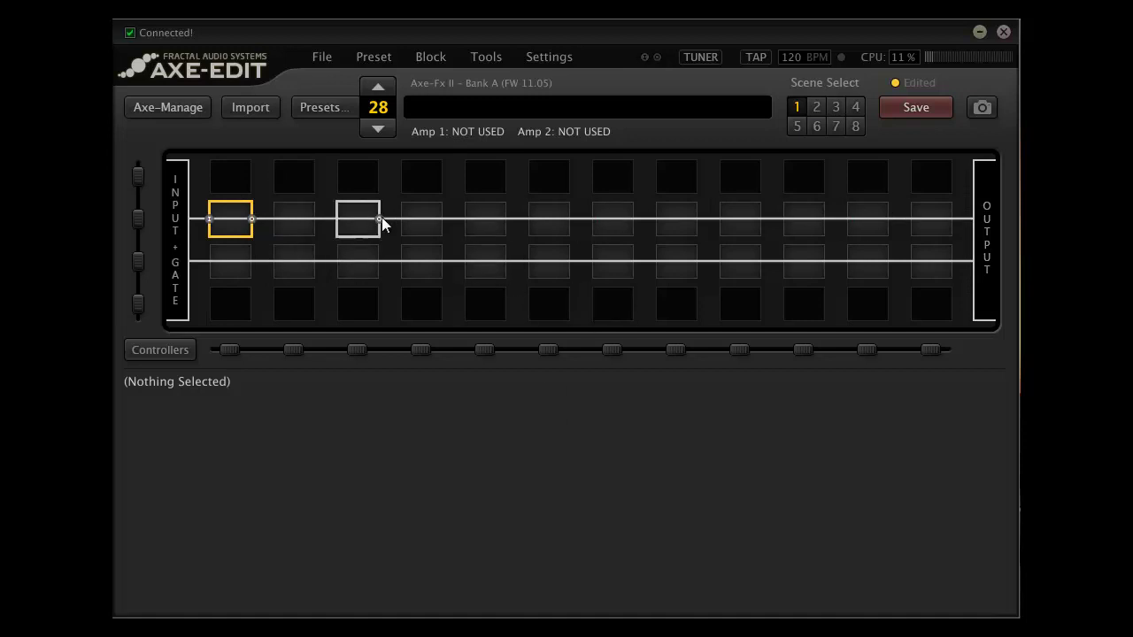
key(Delete)
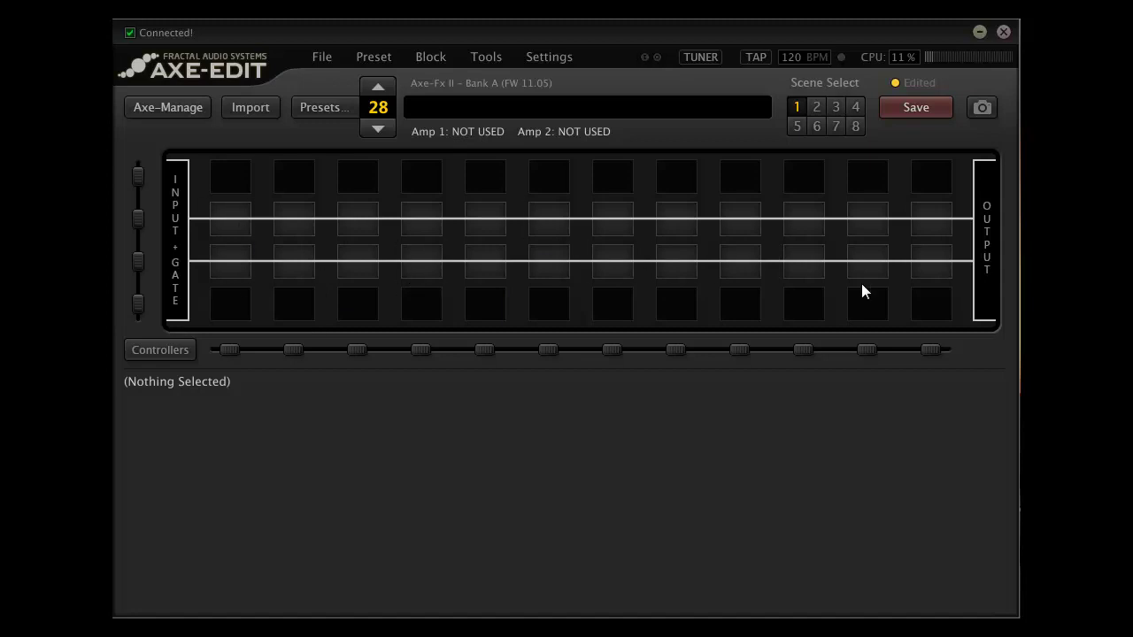
- Load preset 5, Bogner XTC SP, from the Bank A preset list
click(295, 108)
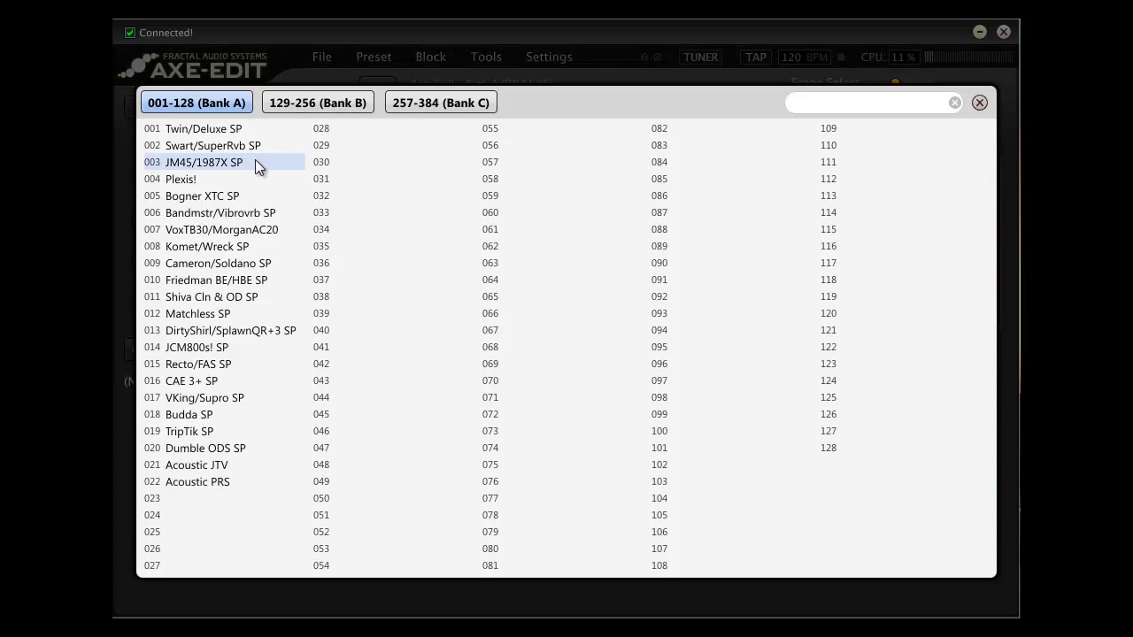
double_click(205, 214)
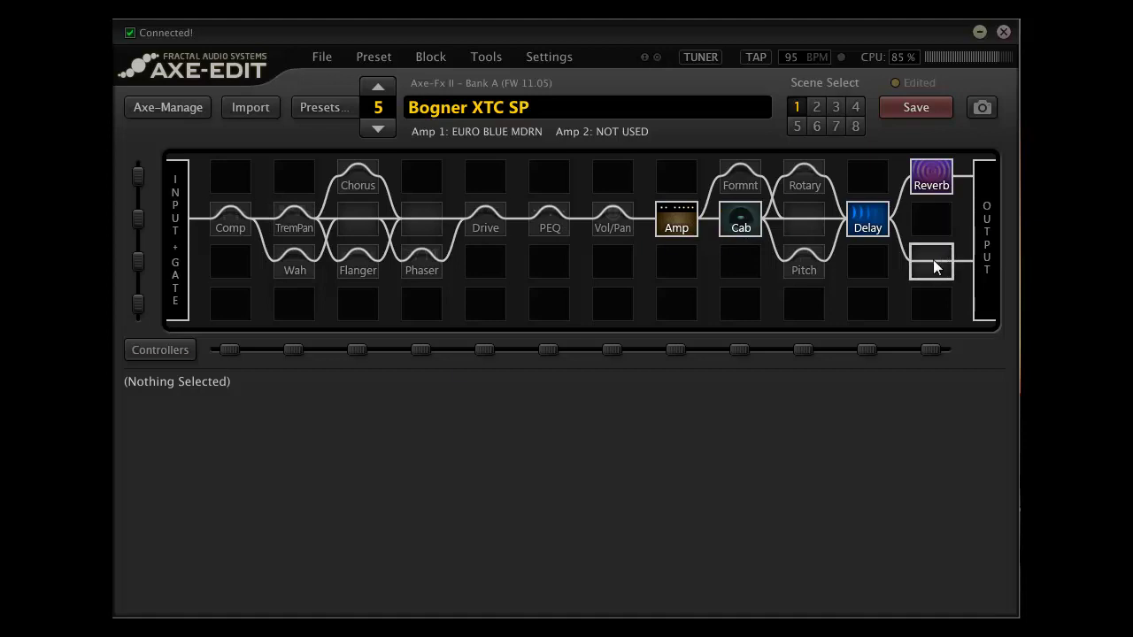
- Move the shunt under Reverb up into the empty row-2 slot and deselect it
drag(934, 268, 933, 222)
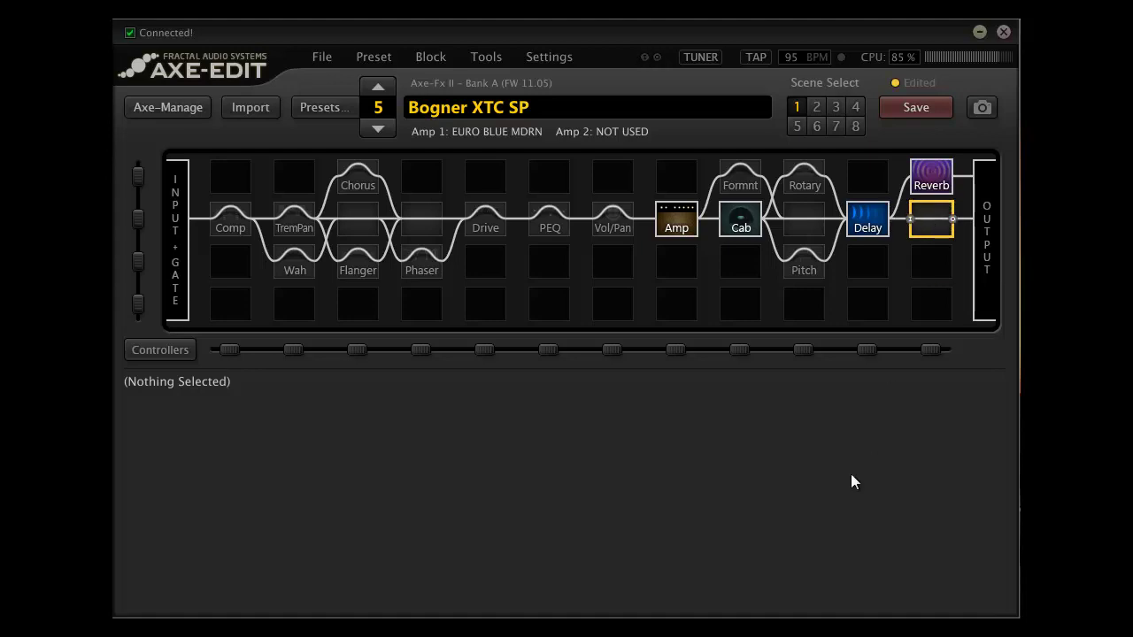
click(844, 316)
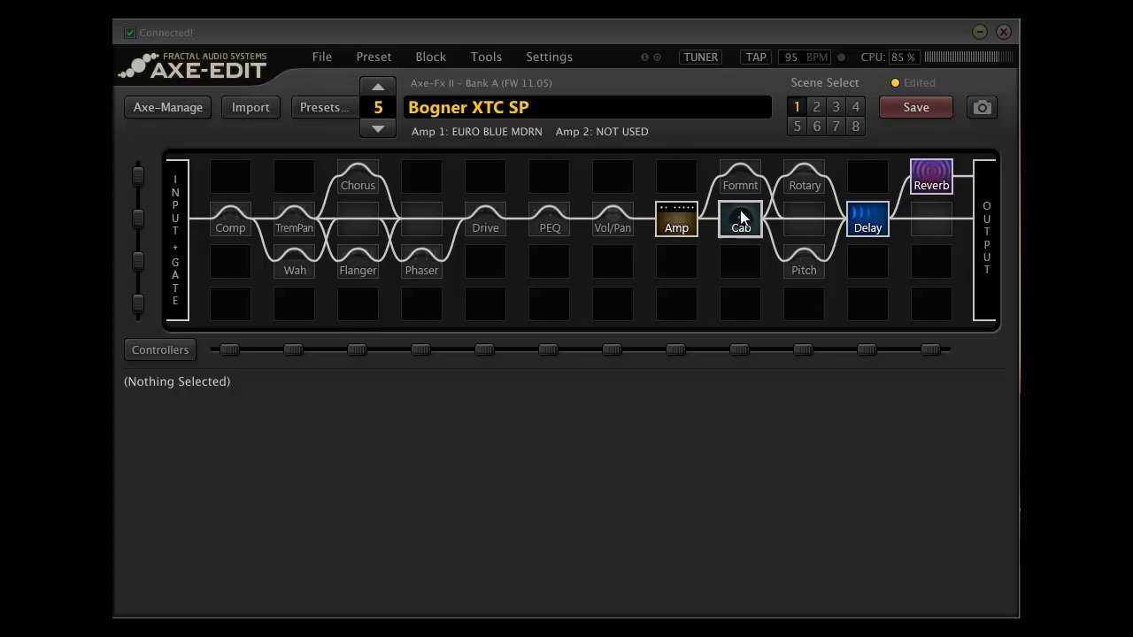
- Compare the Flanger, Chorus and Comp parameters, then bypass Chorus 1 (Vintage Tape, 10.0 ms)
click(355, 270)
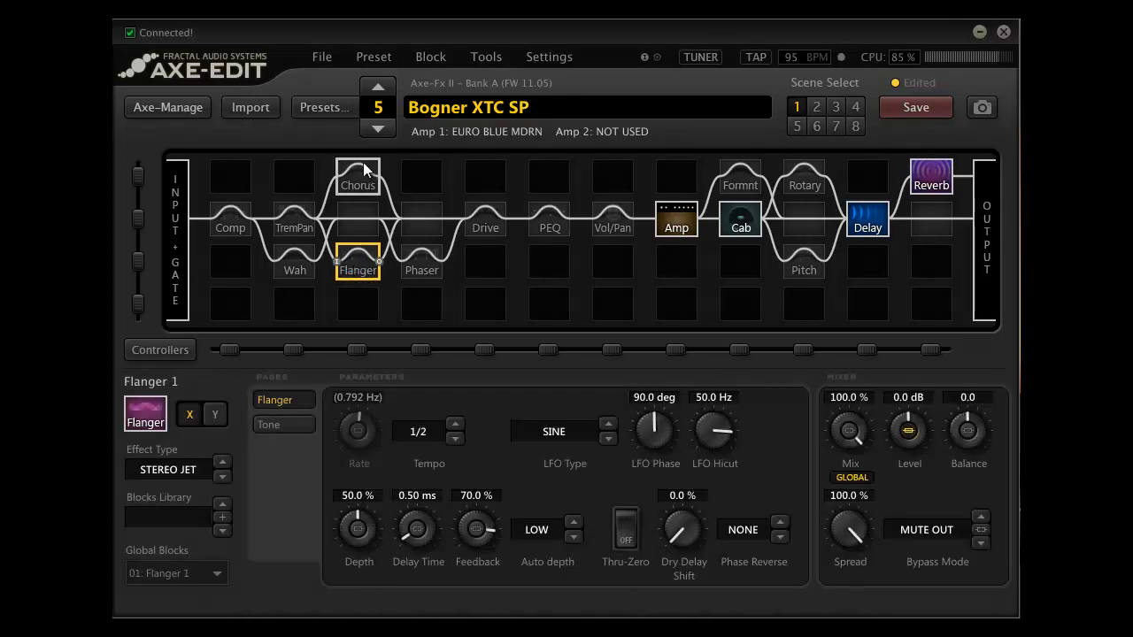
click(357, 177)
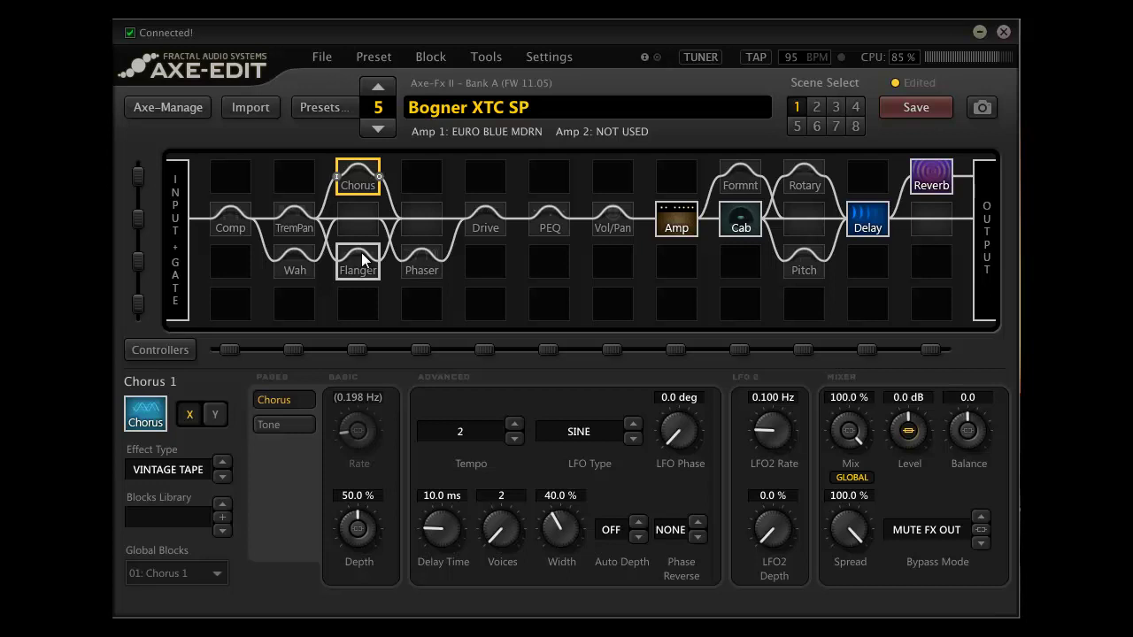
click(230, 220)
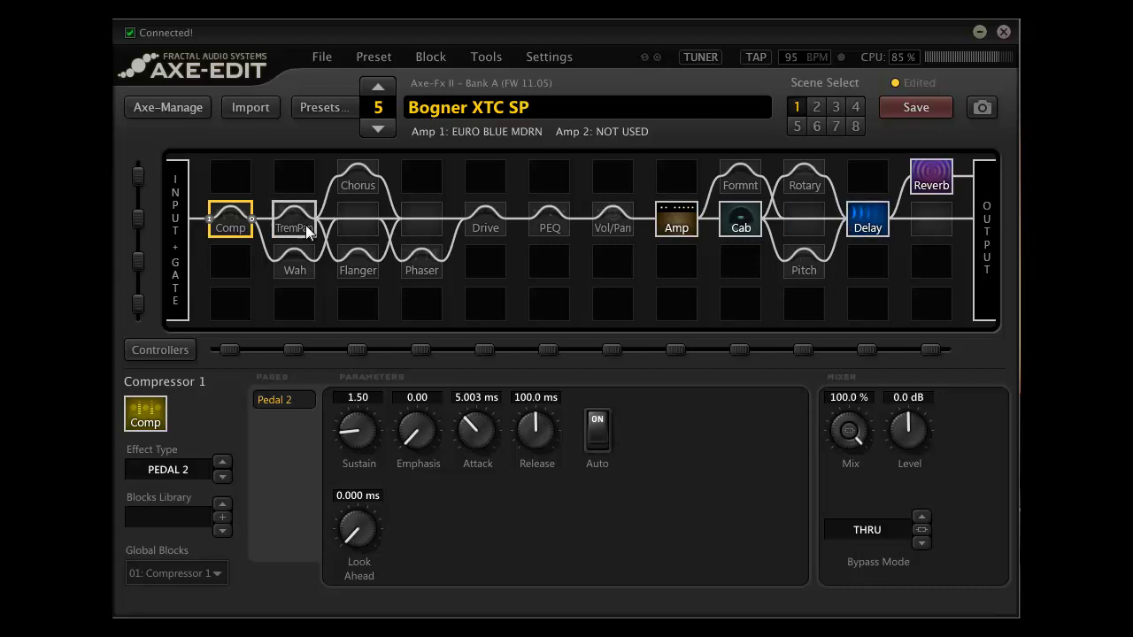
click(353, 259)
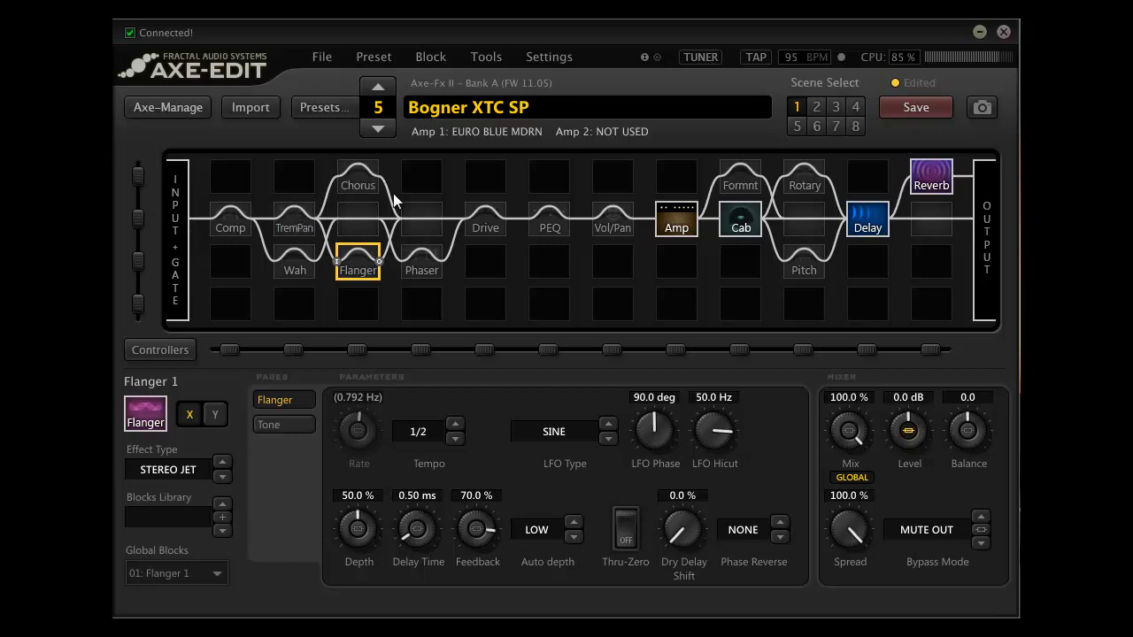
click(359, 180)
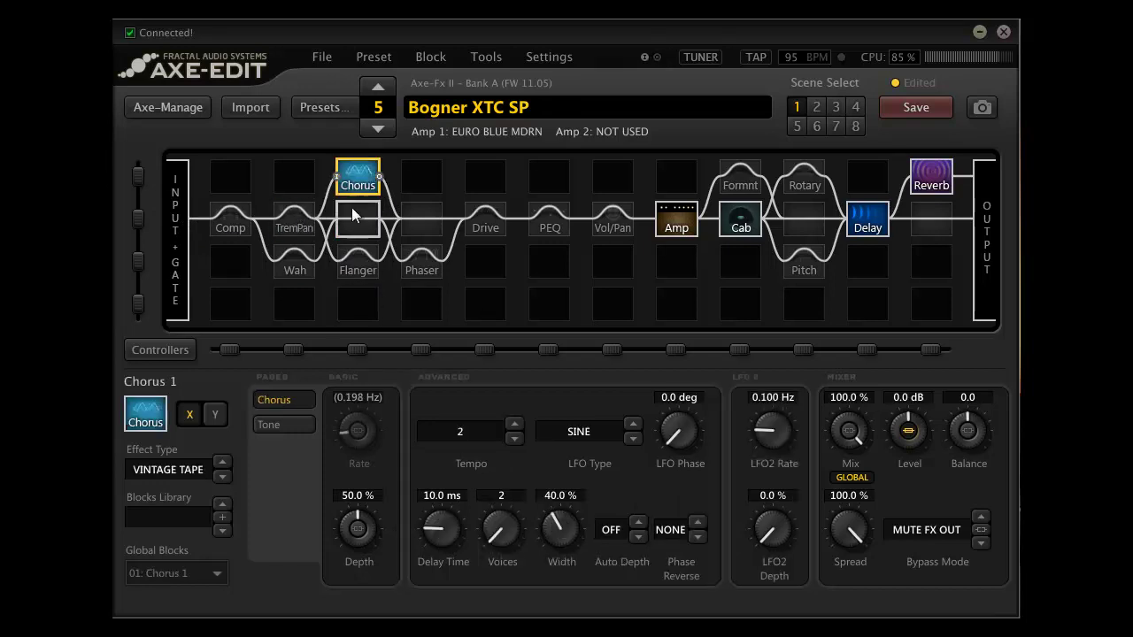
double_click(358, 180)
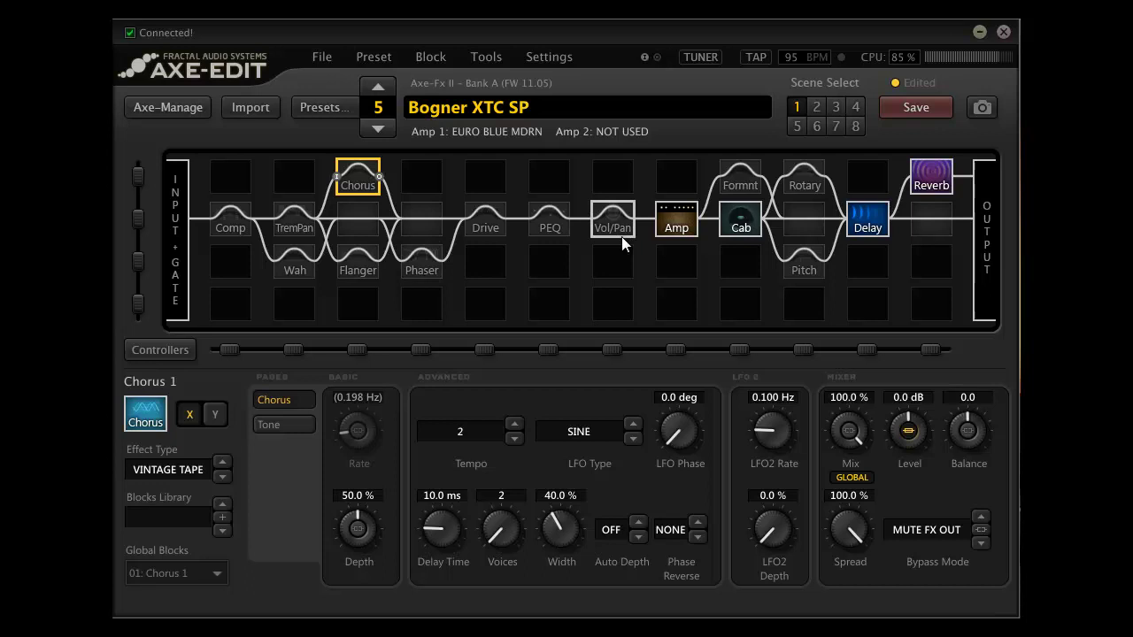
- Review Delay and Reverb parameters, then show Amp 1: EURO BLUE MDRN, drive 5.00, master 3.00
click(873, 231)
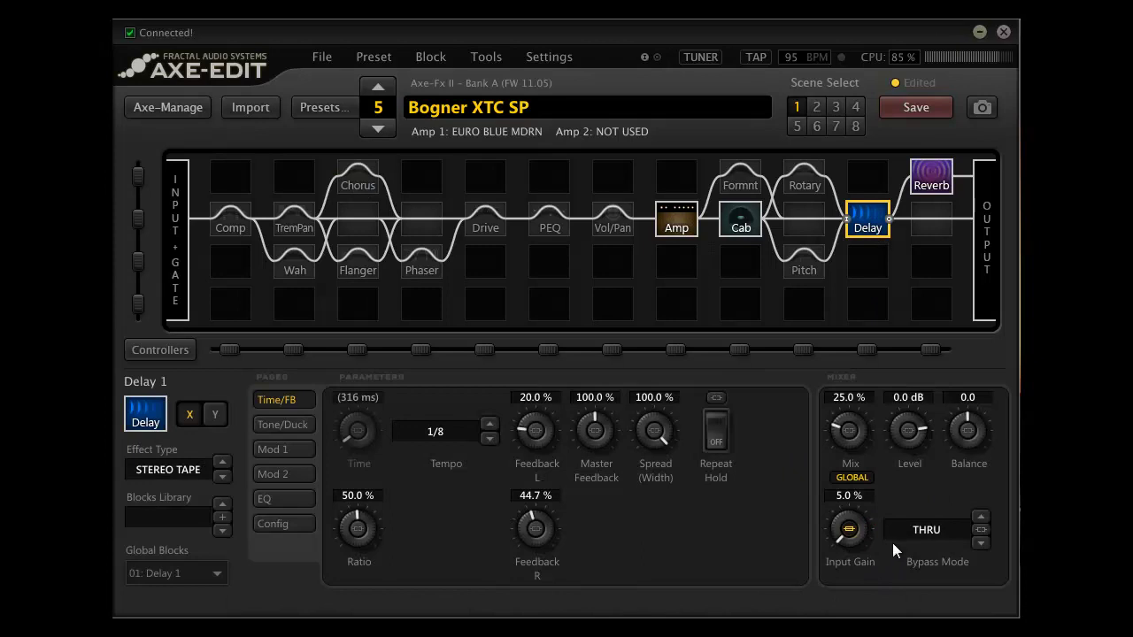
click(932, 183)
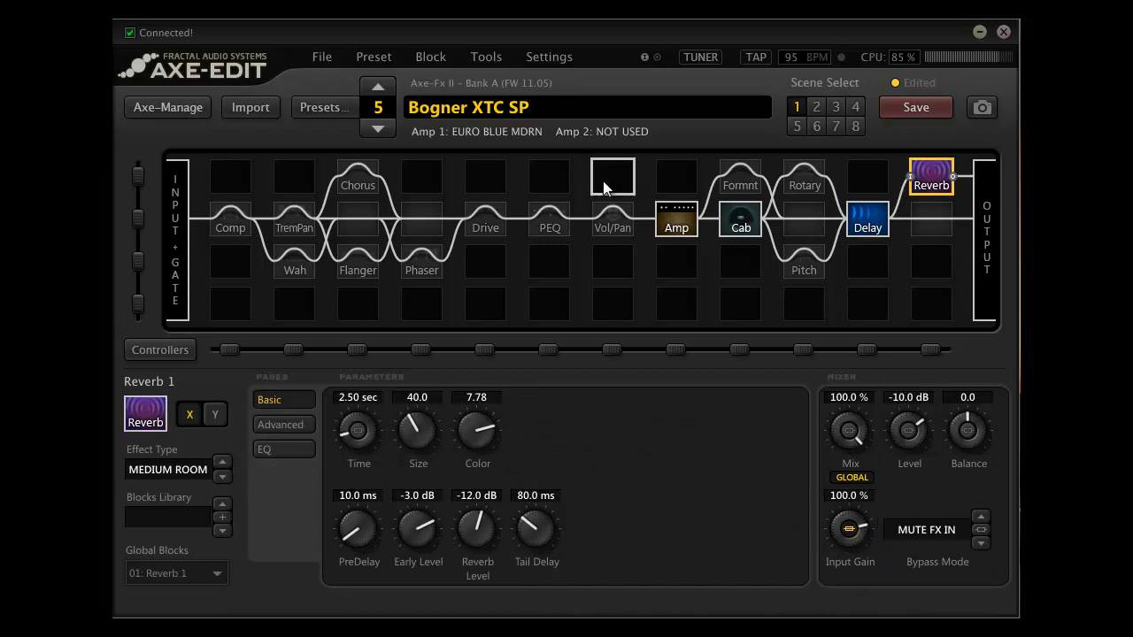
click(677, 222)
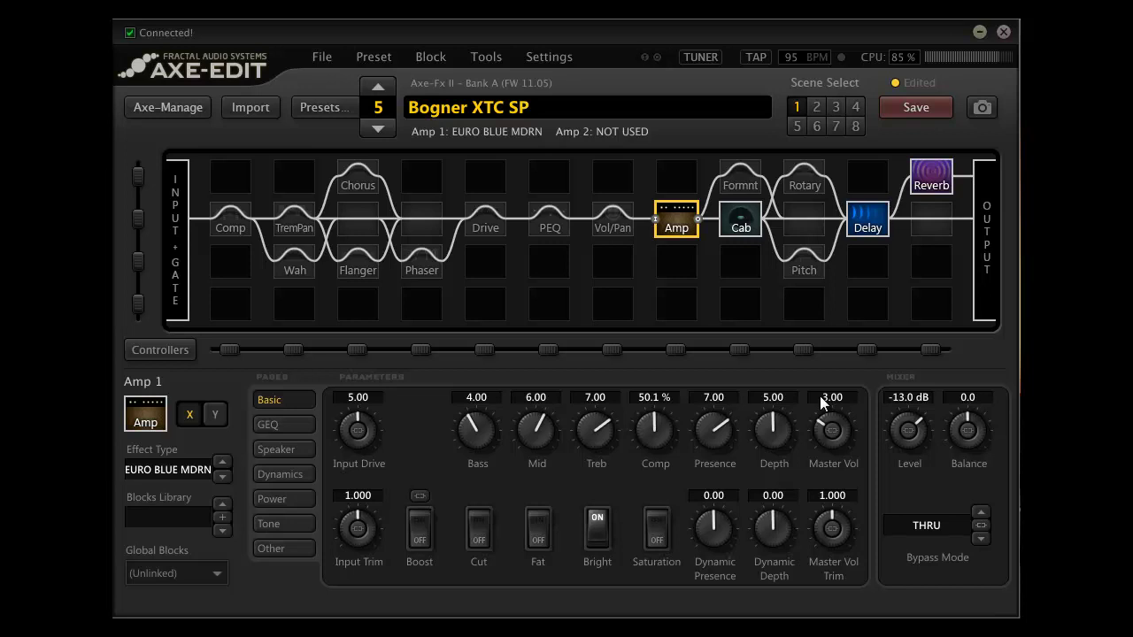
- Look over Flanger and Chorus, then show Phaser 2: SCRIPT 90, SINE LFO, order 4
click(360, 270)
click(359, 175)
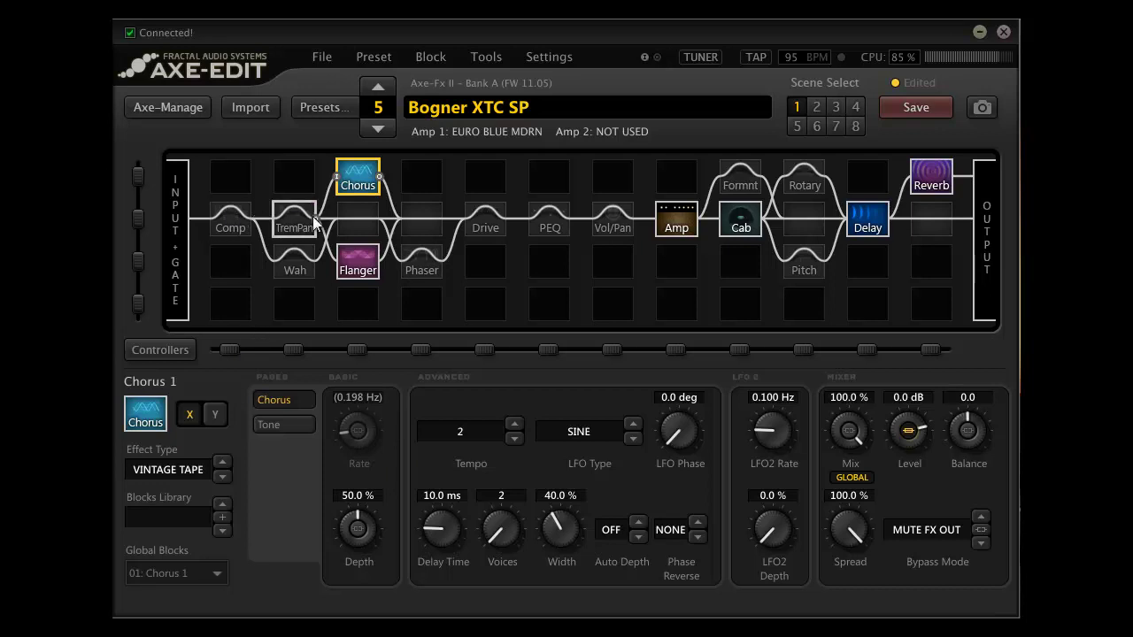
click(417, 264)
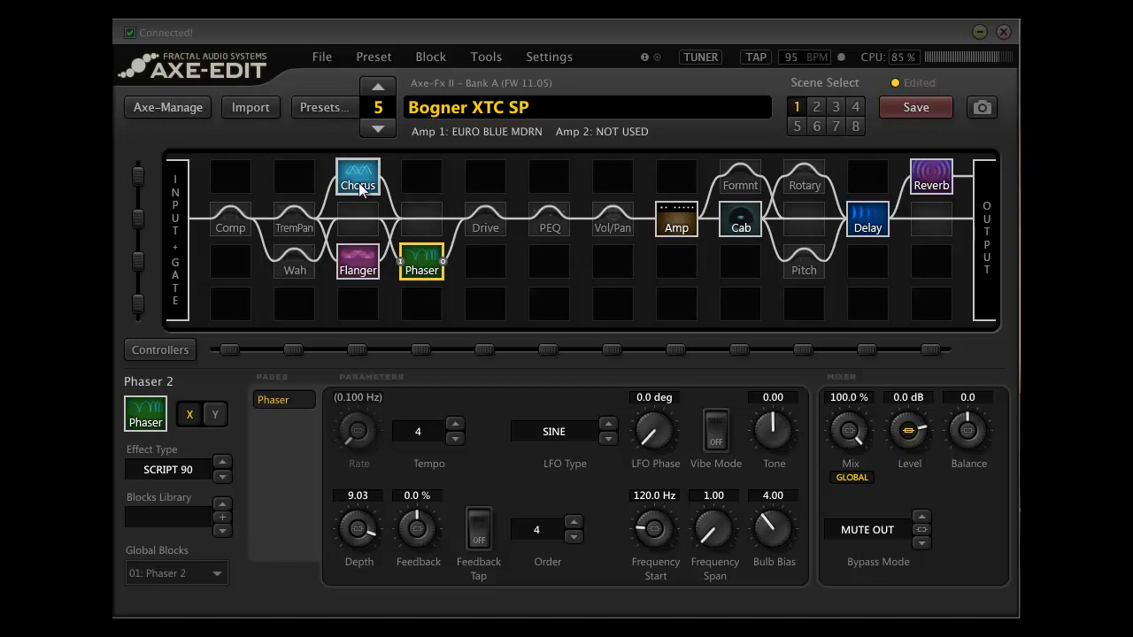
- Move the Phaser into the empty cell below Flanger and wire TremPan's output into it
click(415, 264)
drag(415, 263, 351, 310)
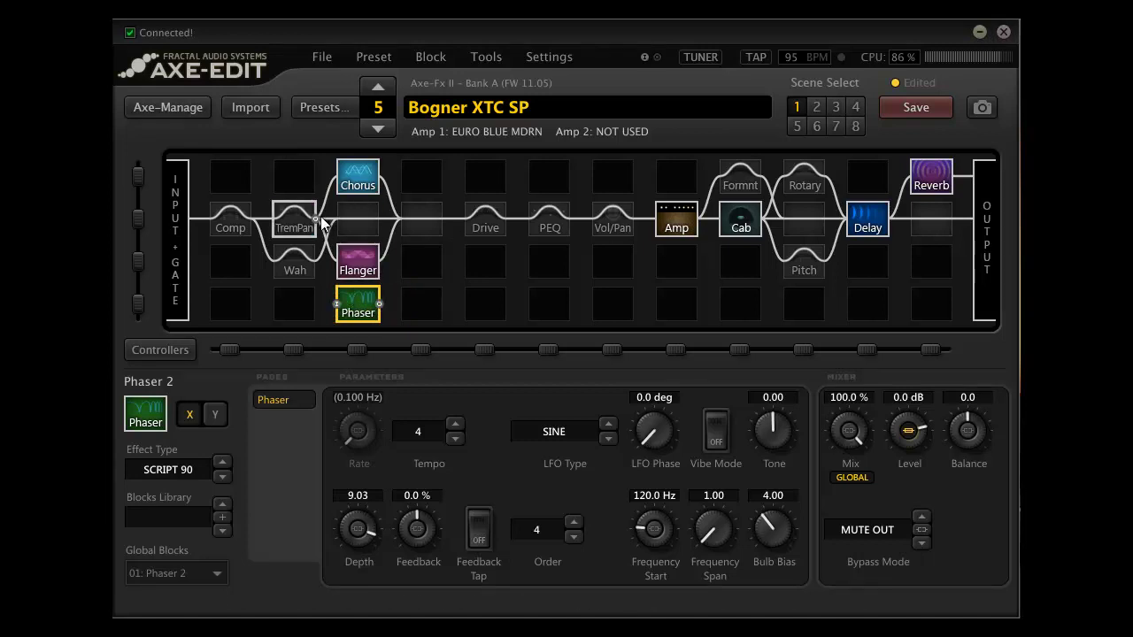
drag(319, 219, 403, 238)
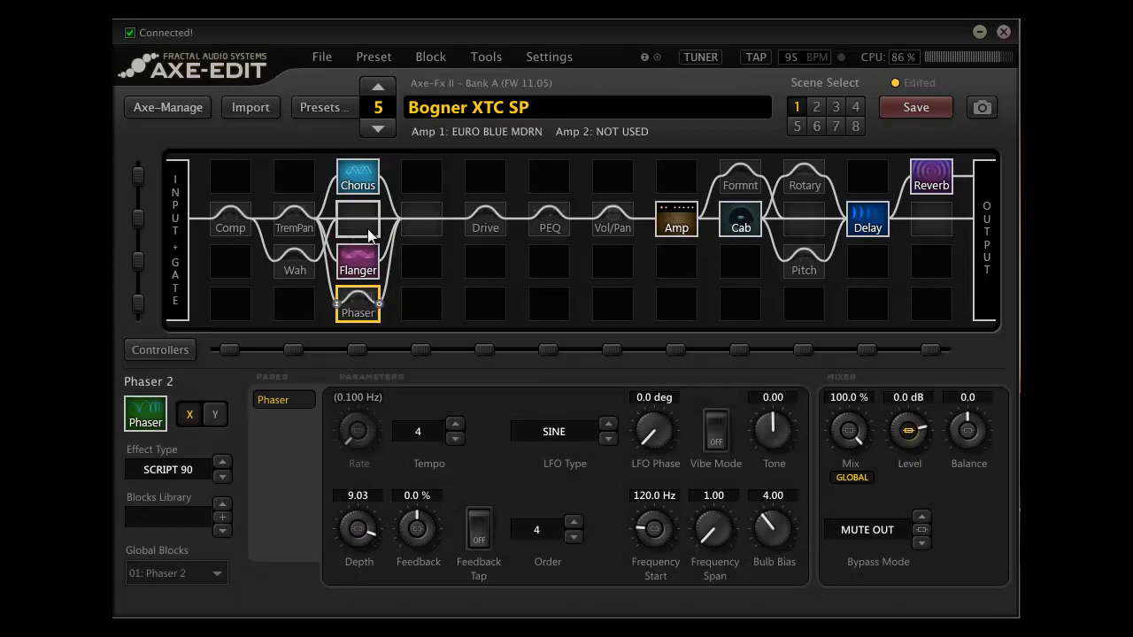
- Check the Flanger and Chorus settings, ending on Flanger's STEREO JET page
click(358, 261)
click(363, 186)
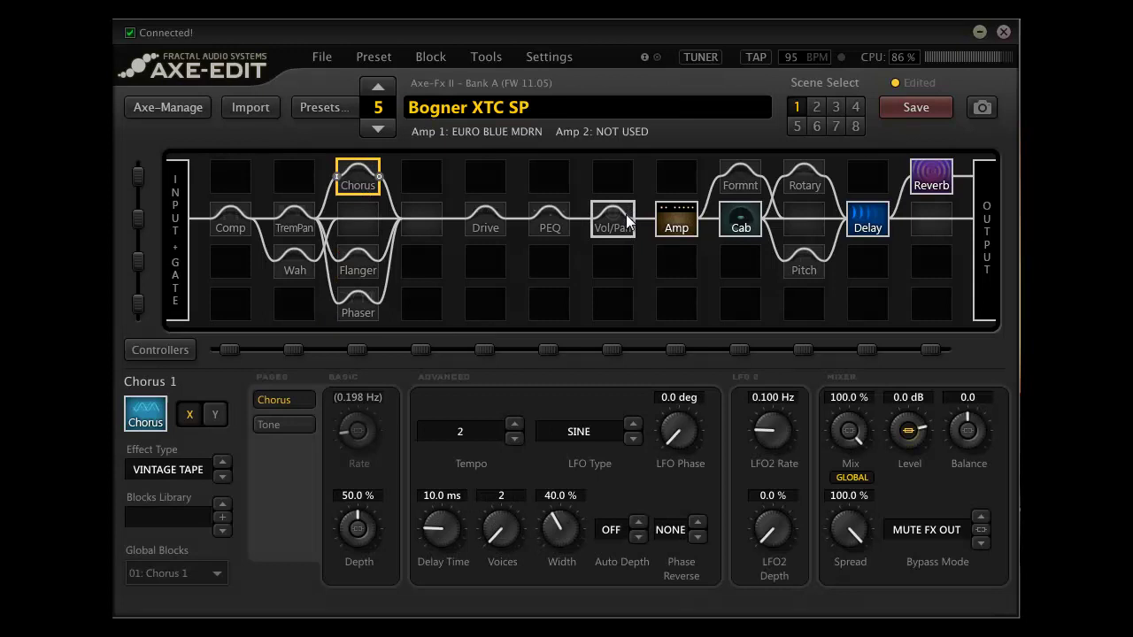
click(353, 266)
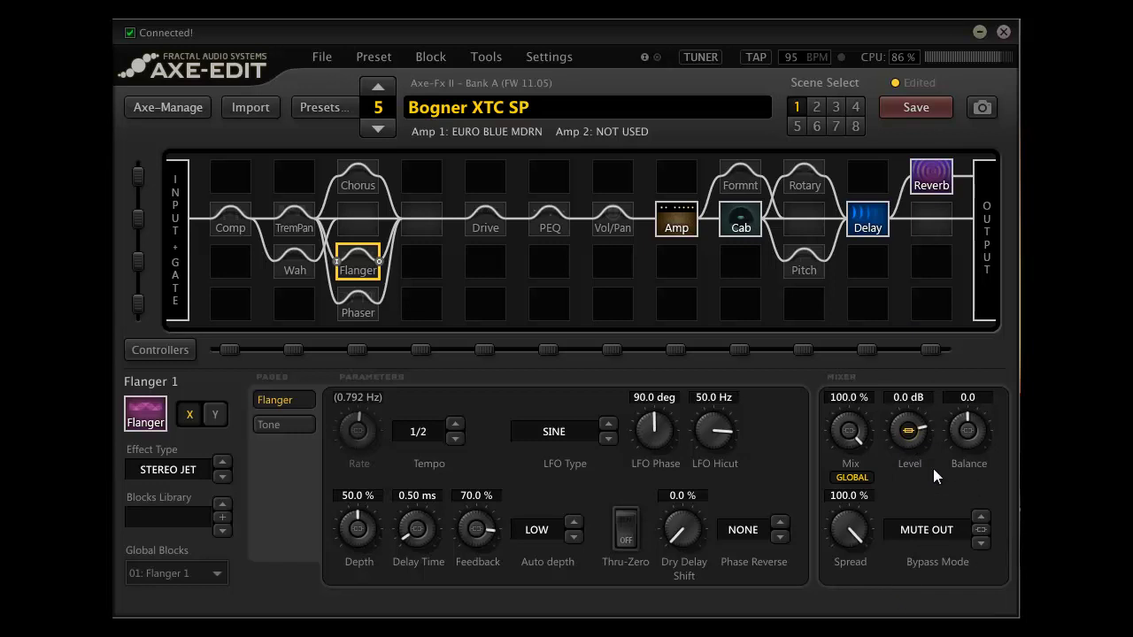
click(928, 531)
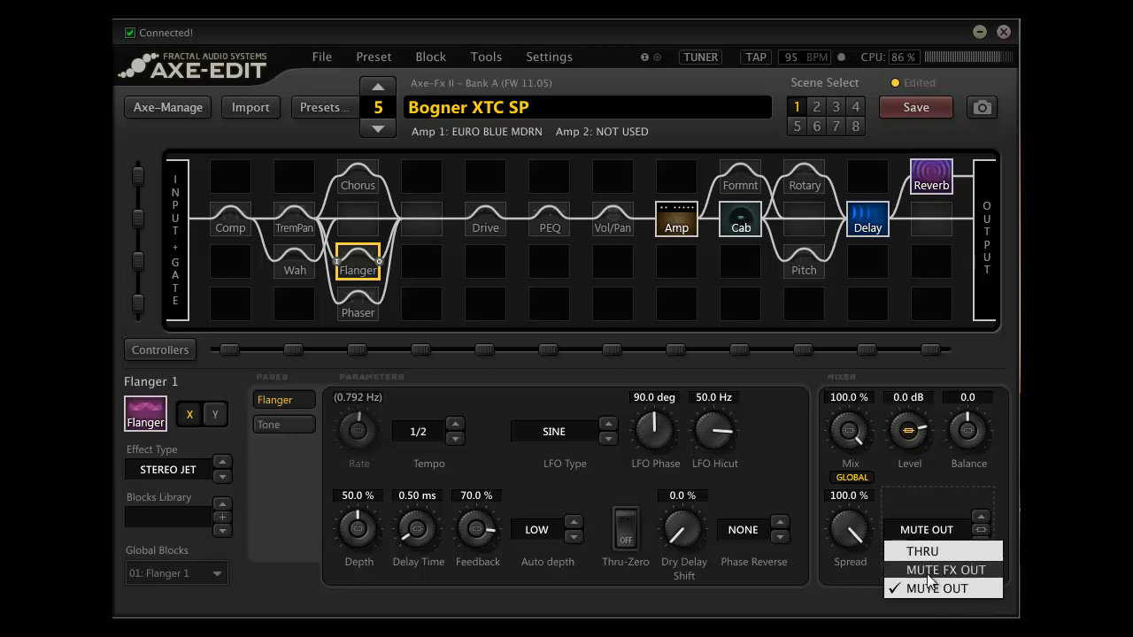
click(906, 480)
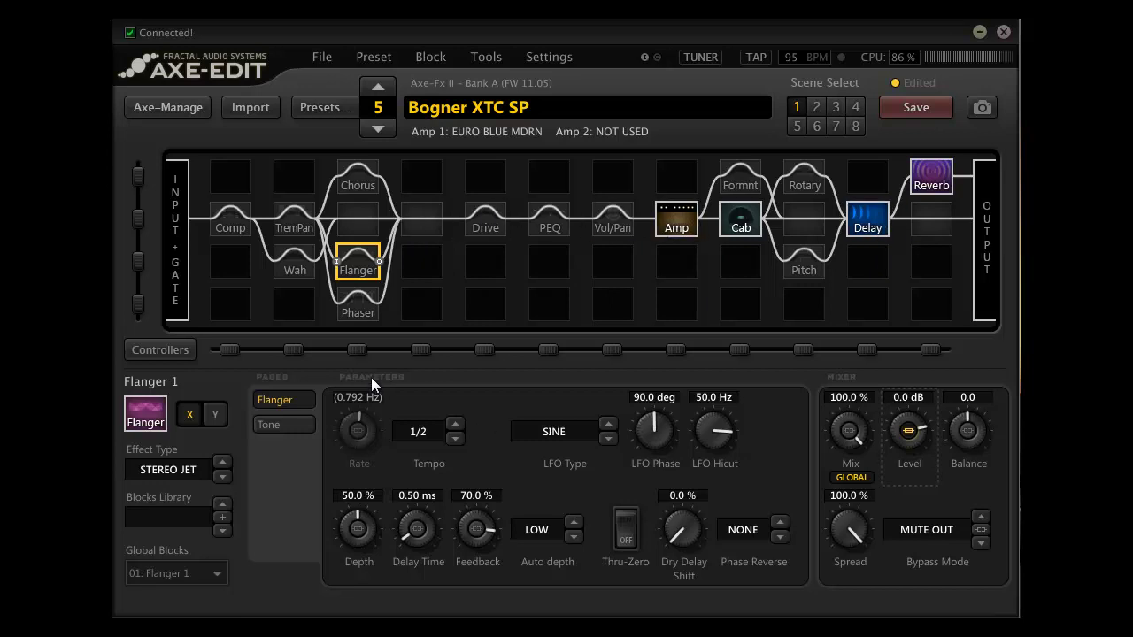
- Set the Phaser's bypass mode to THRU
mouse_move(359, 310)
mouse_down()
mouse_move(360, 265)
mouse_move(363, 304)
mouse_up()
click(364, 305)
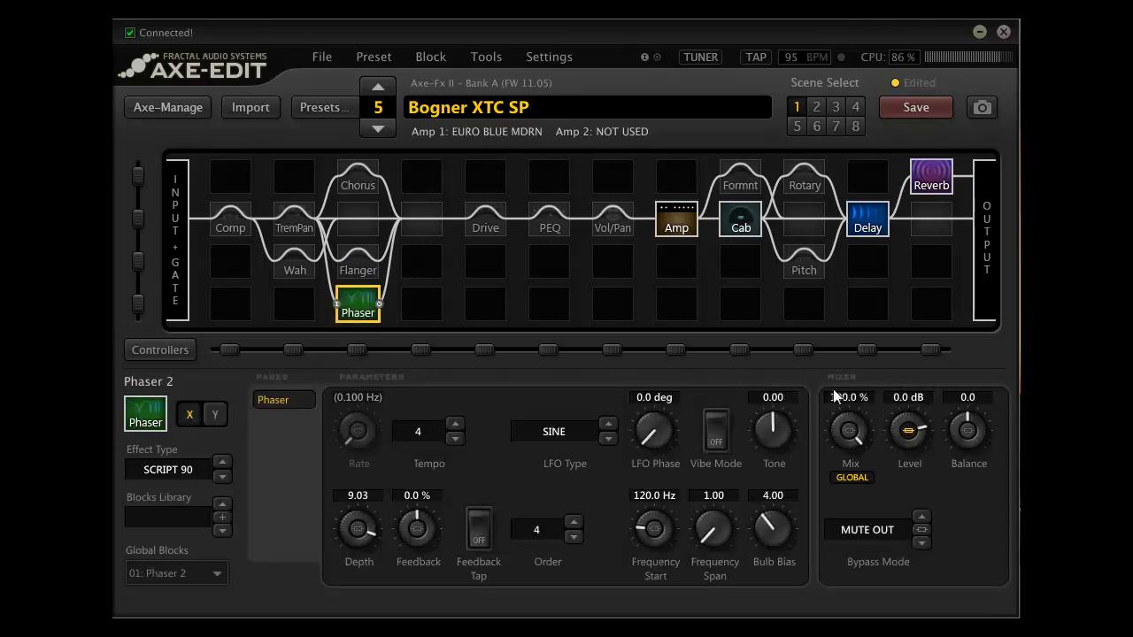
click(880, 532)
click(858, 548)
- Set the Flanger and Chorus bypass modes to THRU, then reselect the Phaser
click(360, 268)
click(926, 530)
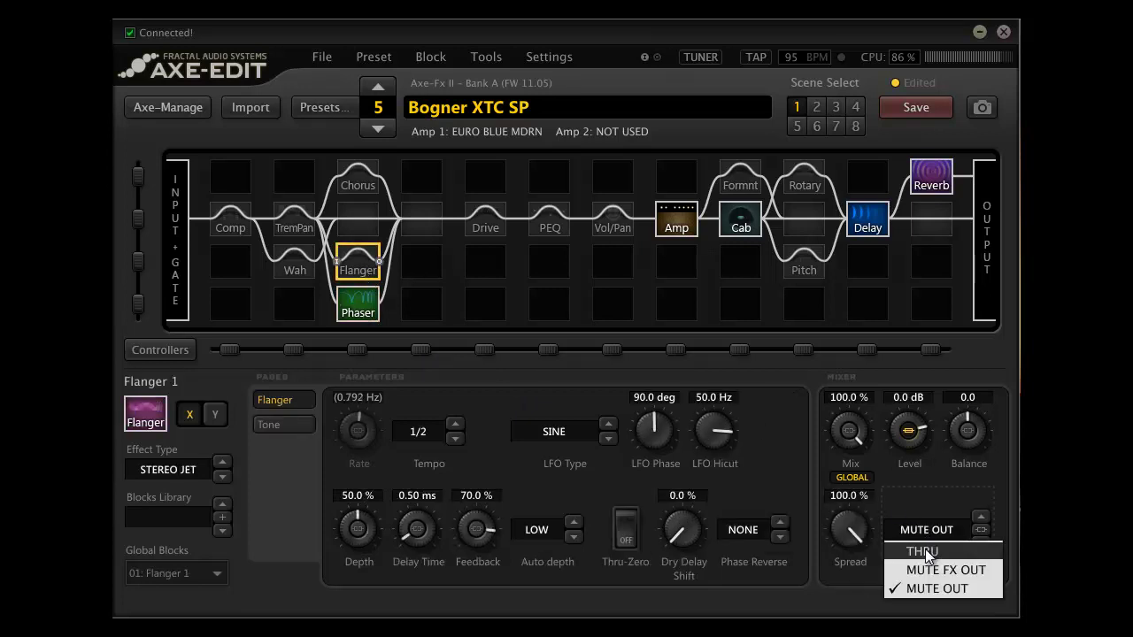
click(924, 546)
click(358, 183)
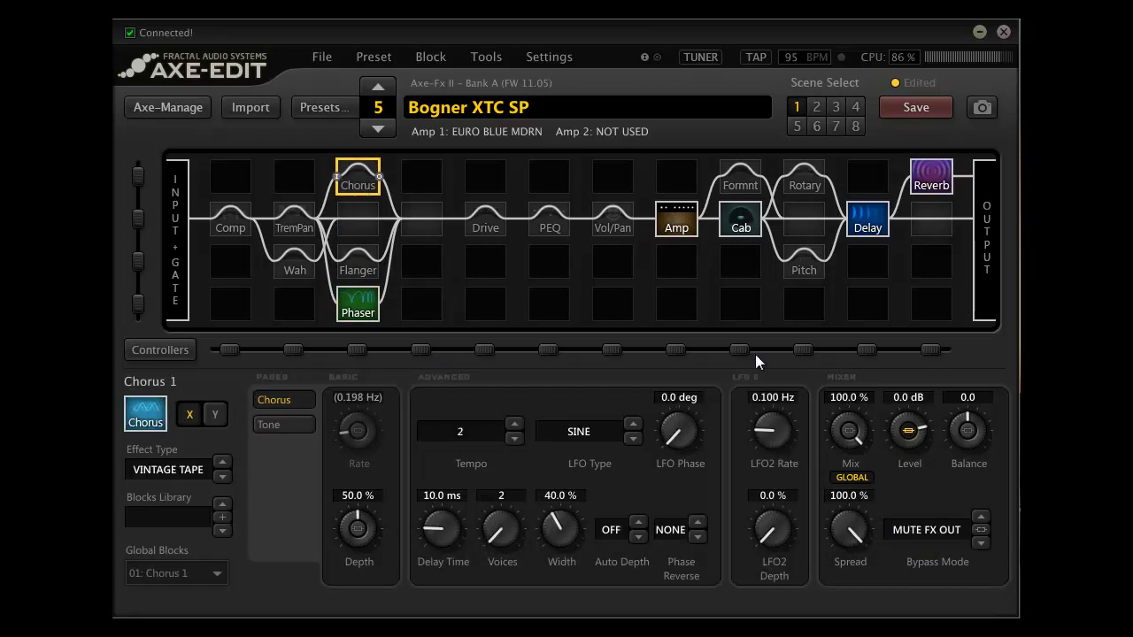
click(923, 529)
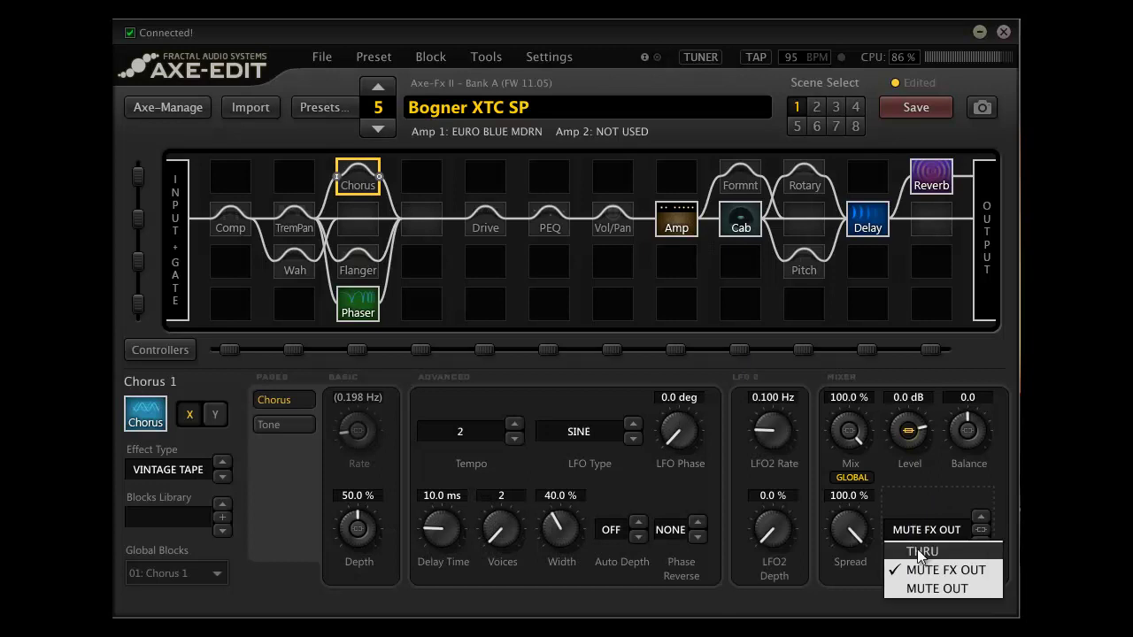
click(920, 548)
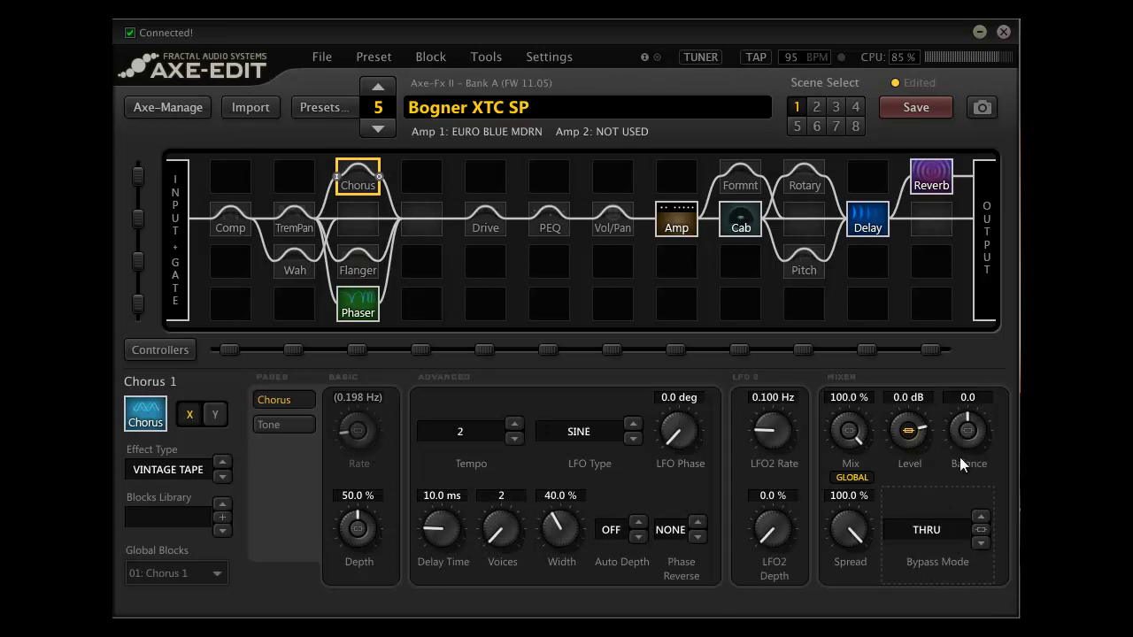
click(359, 304)
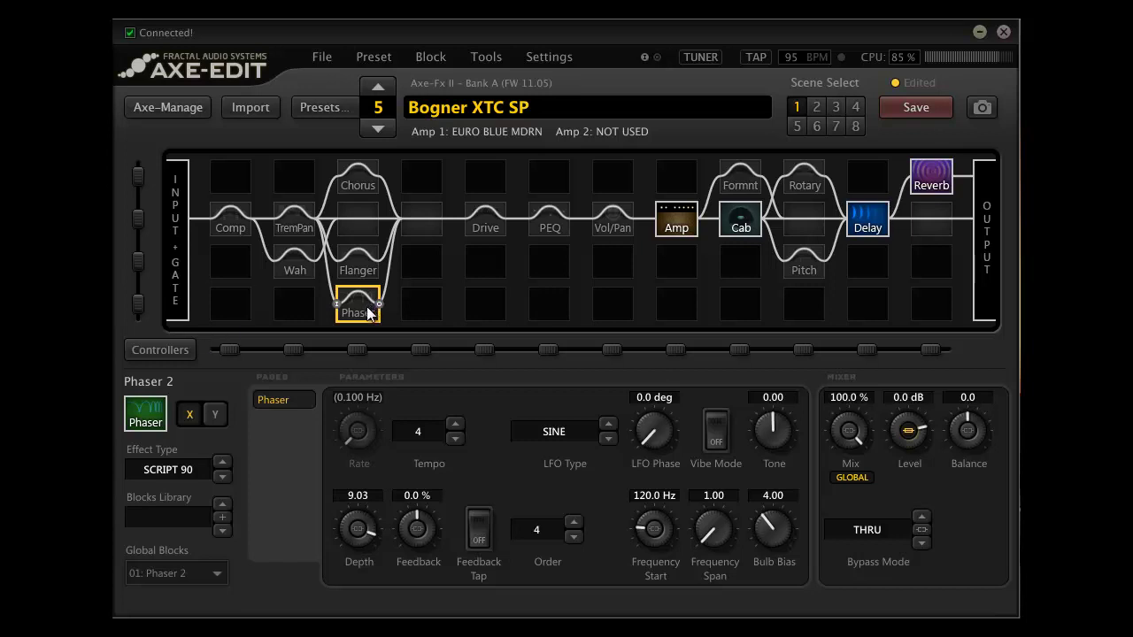
- Change the Phaser's bypass mode to MUTE OUT
click(867, 531)
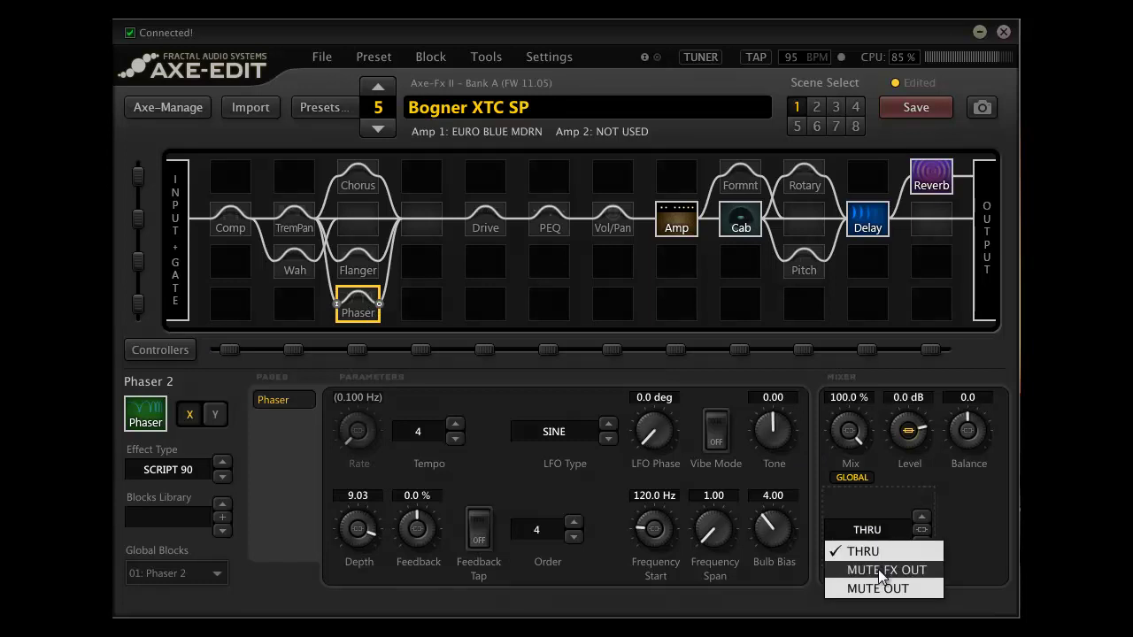
click(878, 569)
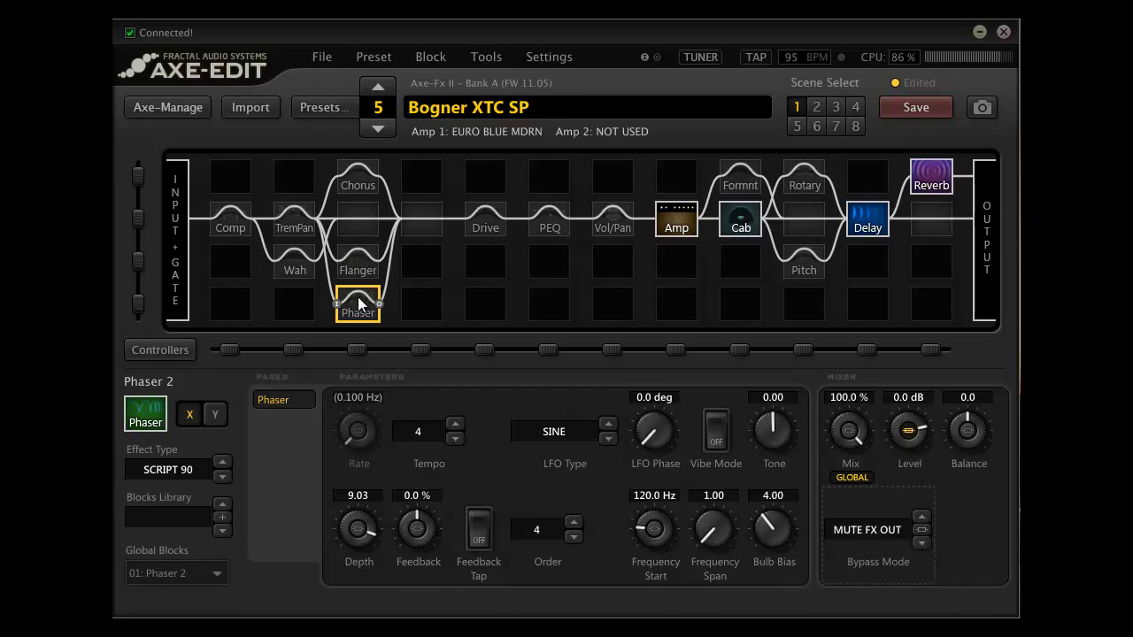
click(881, 532)
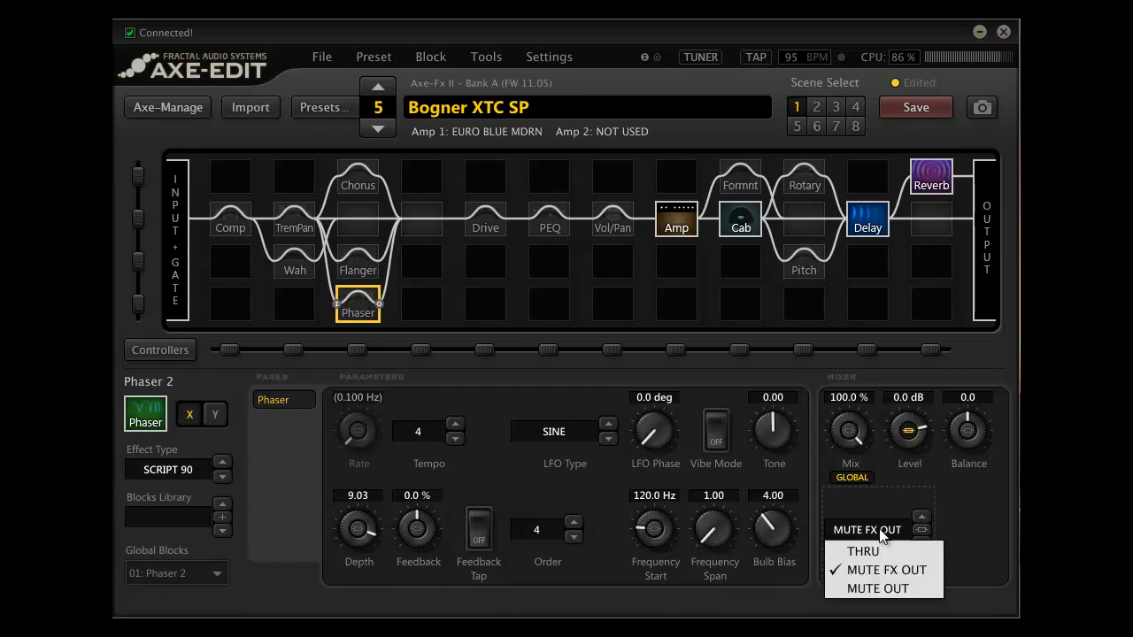
click(874, 588)
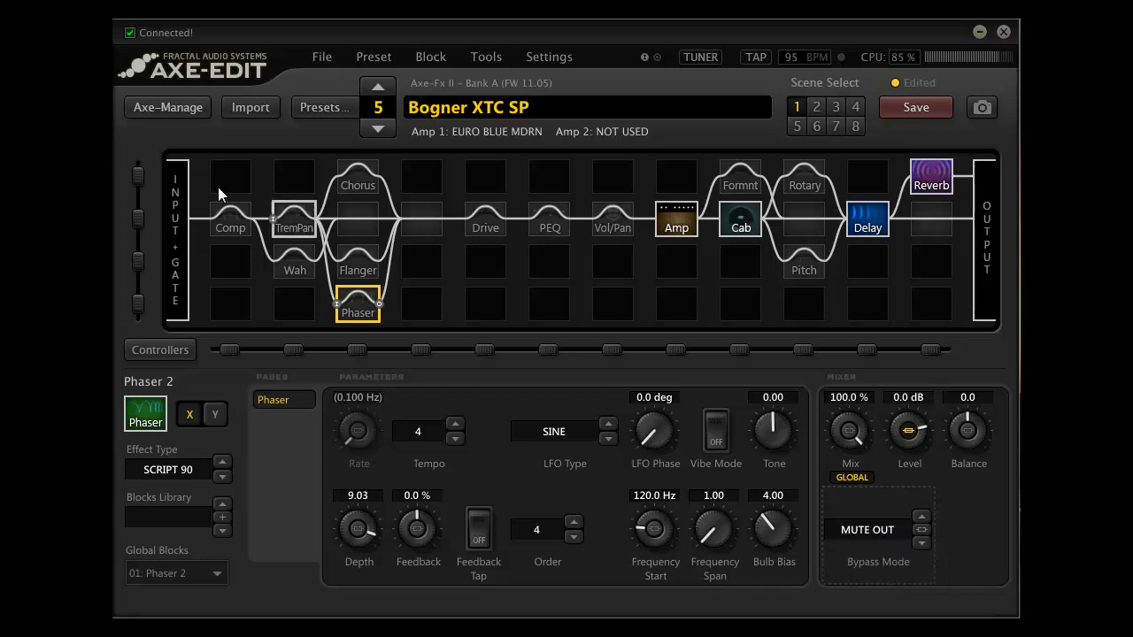
- Change the Flanger and Chorus bypass modes to MUTE FX OUT
click(358, 263)
click(925, 531)
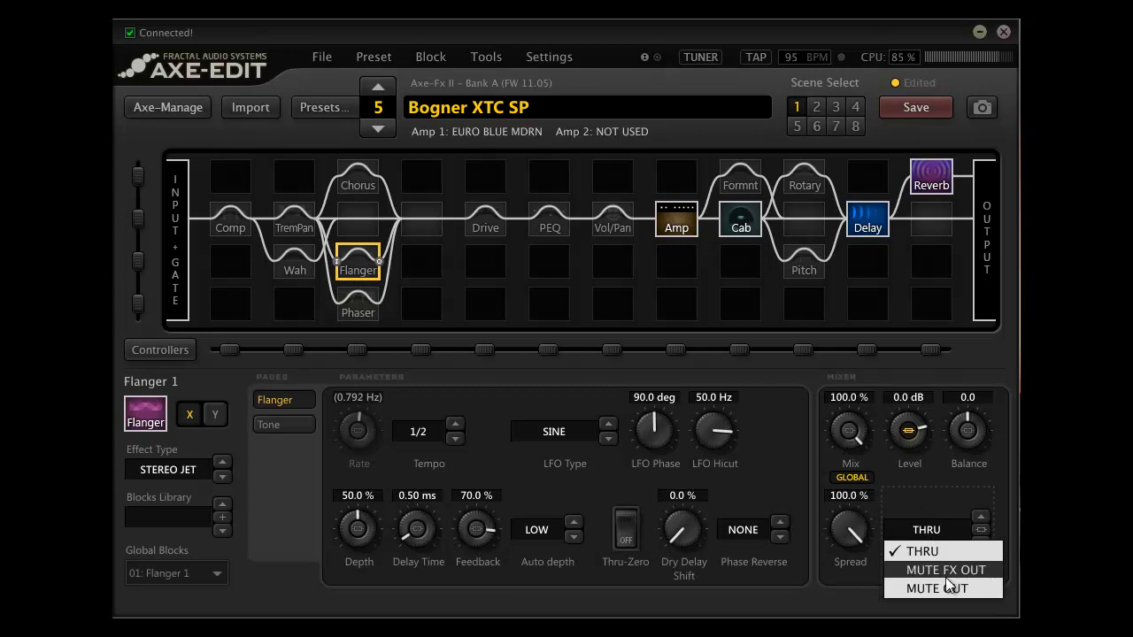
click(946, 570)
click(353, 180)
click(930, 529)
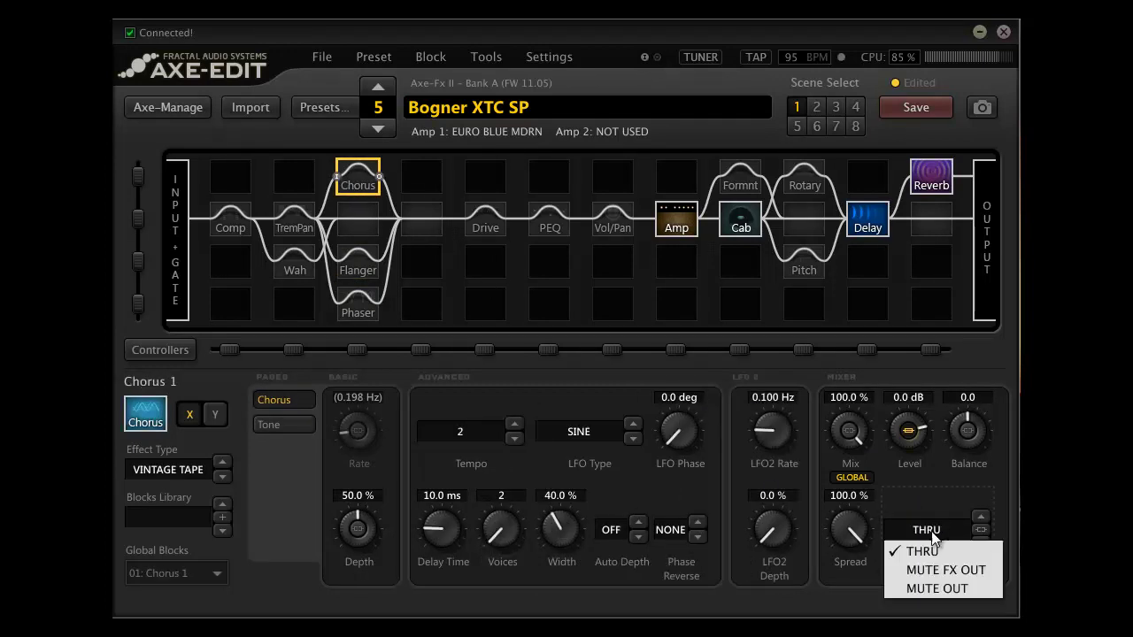
click(937, 570)
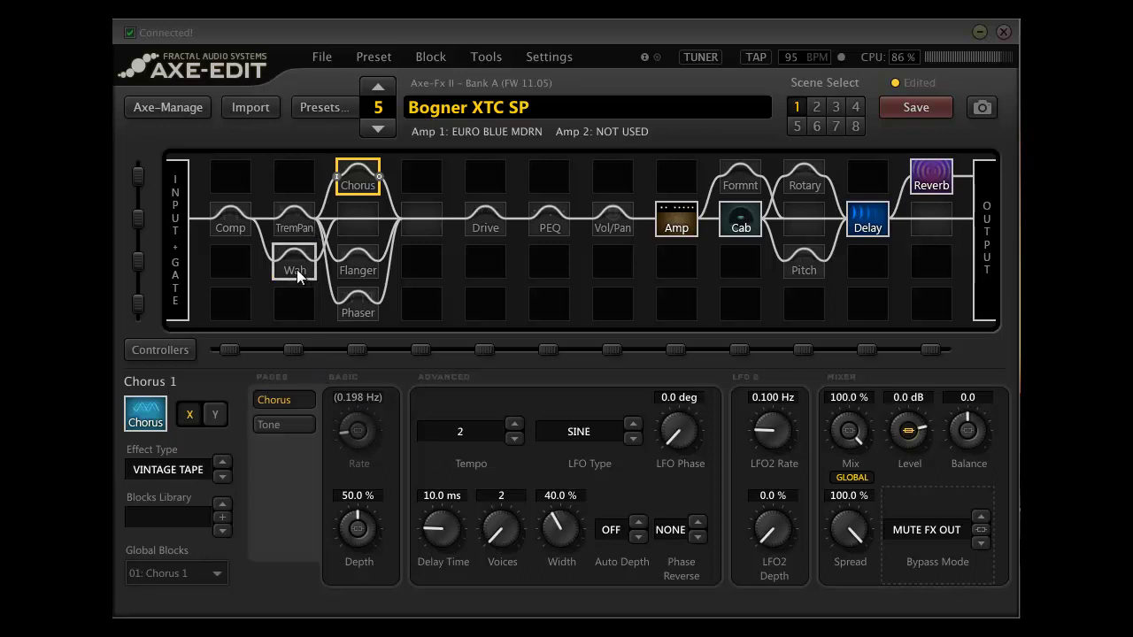
drag(297, 276, 264, 299)
click(285, 260)
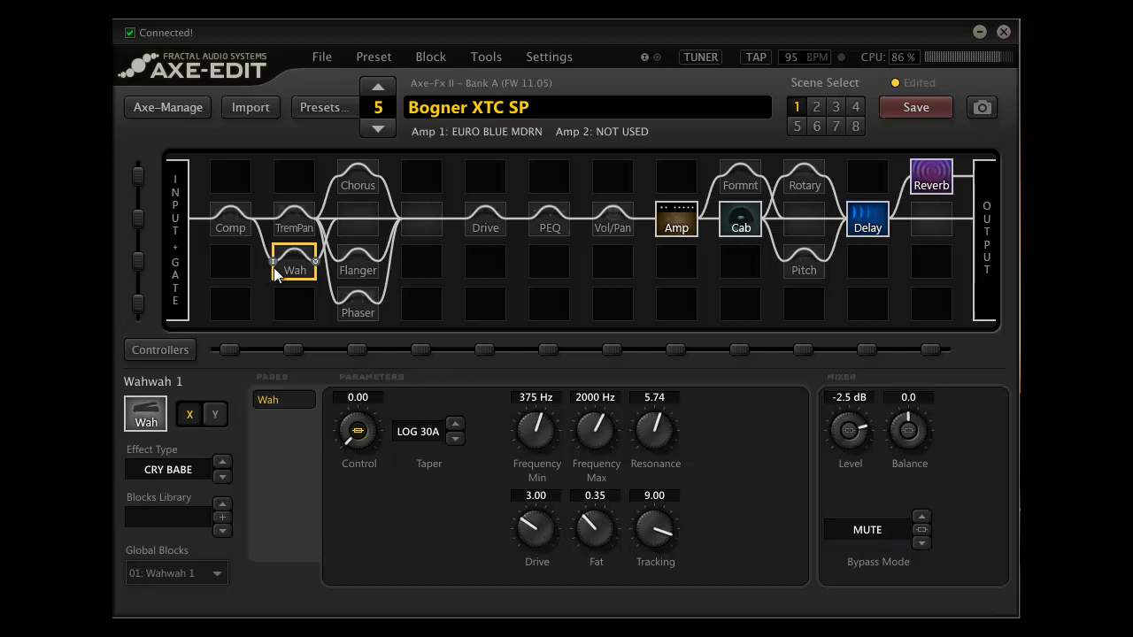
click(298, 226)
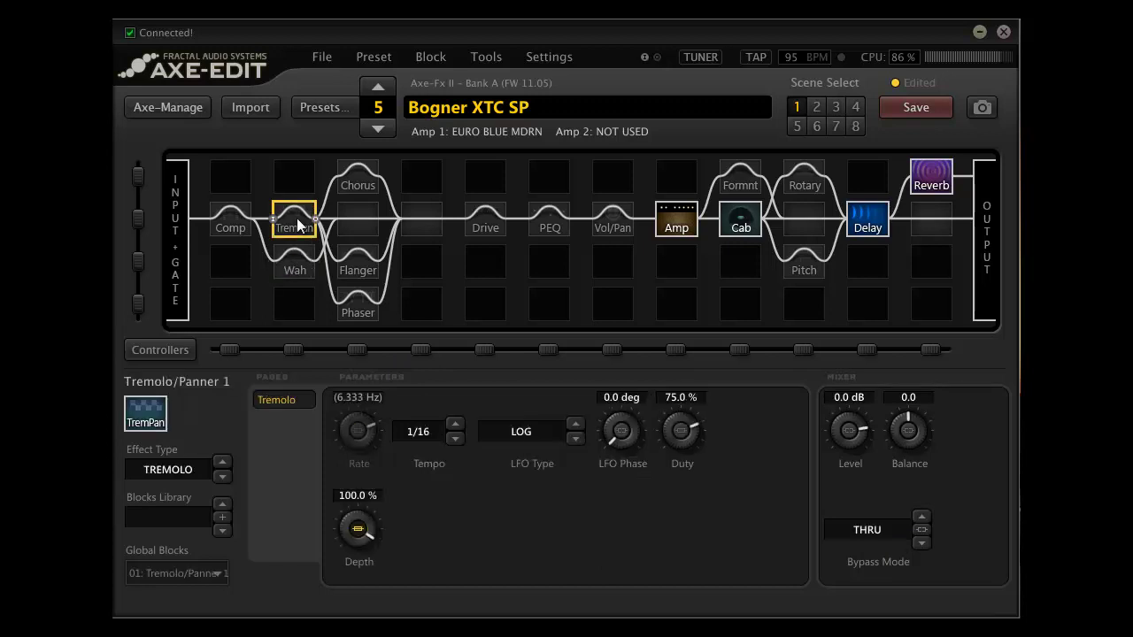
click(298, 263)
click(293, 221)
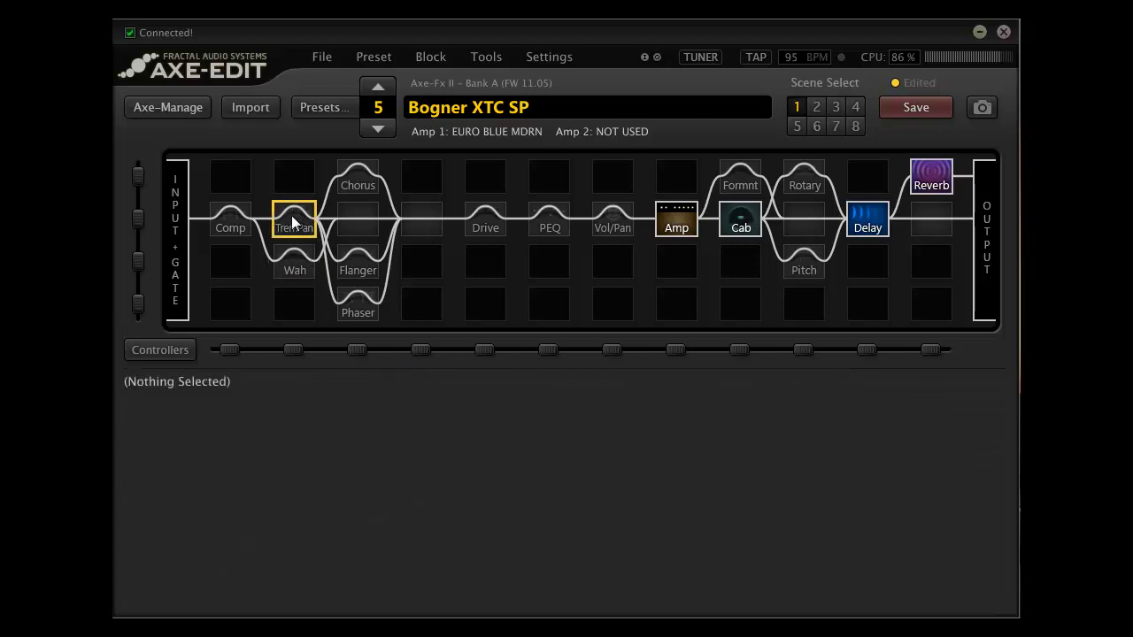
click(293, 222)
click(294, 262)
click(297, 227)
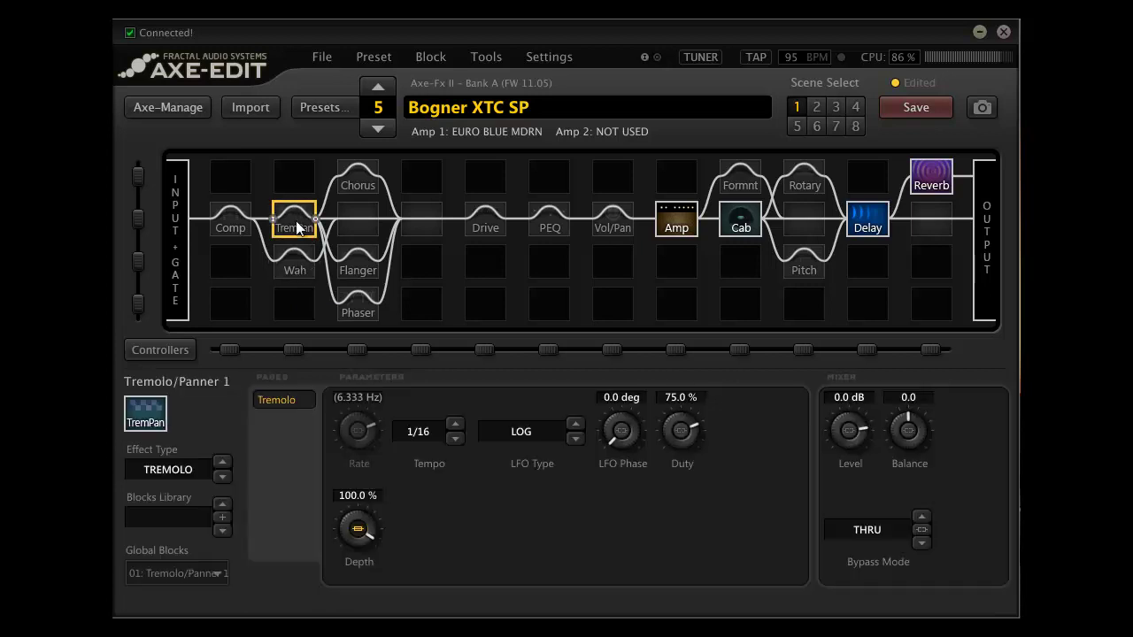
click(294, 279)
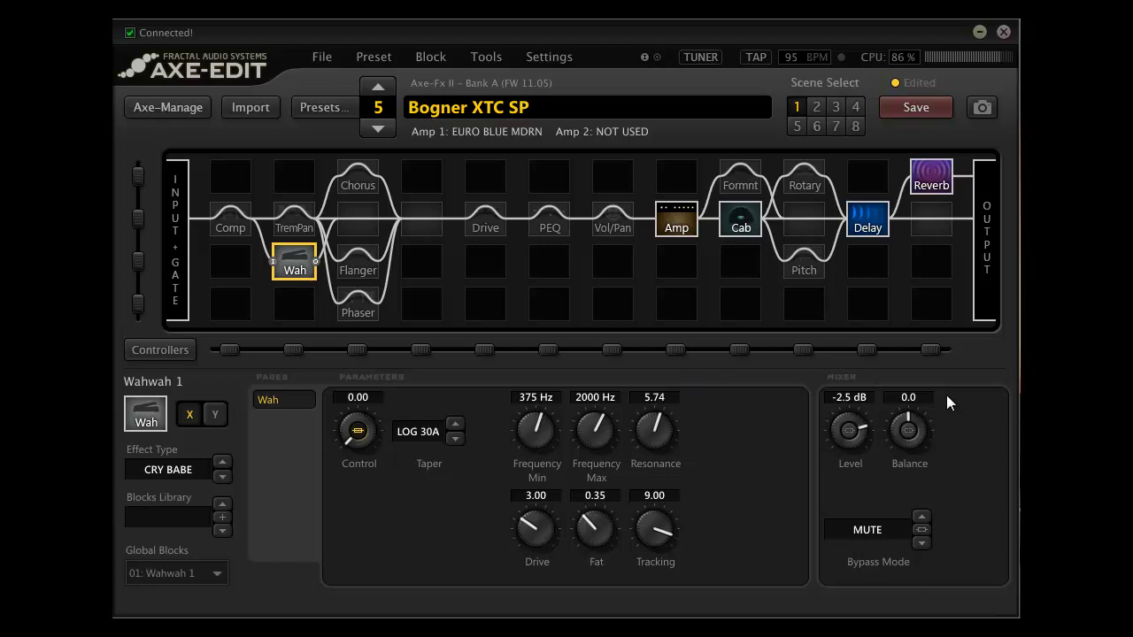
- Alternate between Wah and TremPan, finishing on the TREMOLO page (1/16 tempo, 100% depth)
click(297, 227)
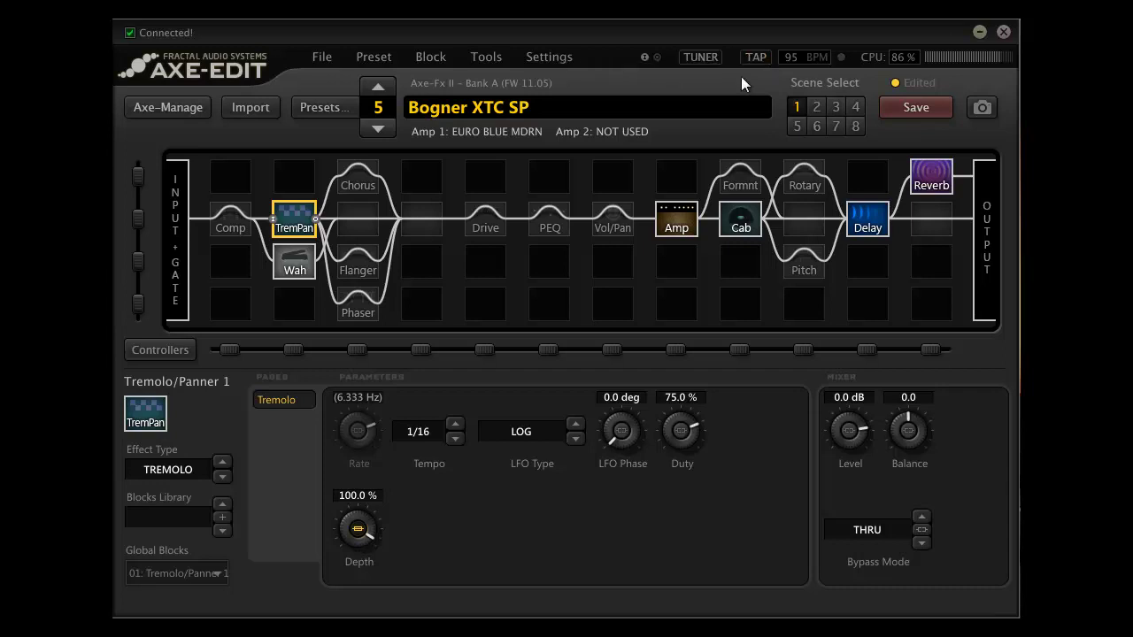
click(295, 258)
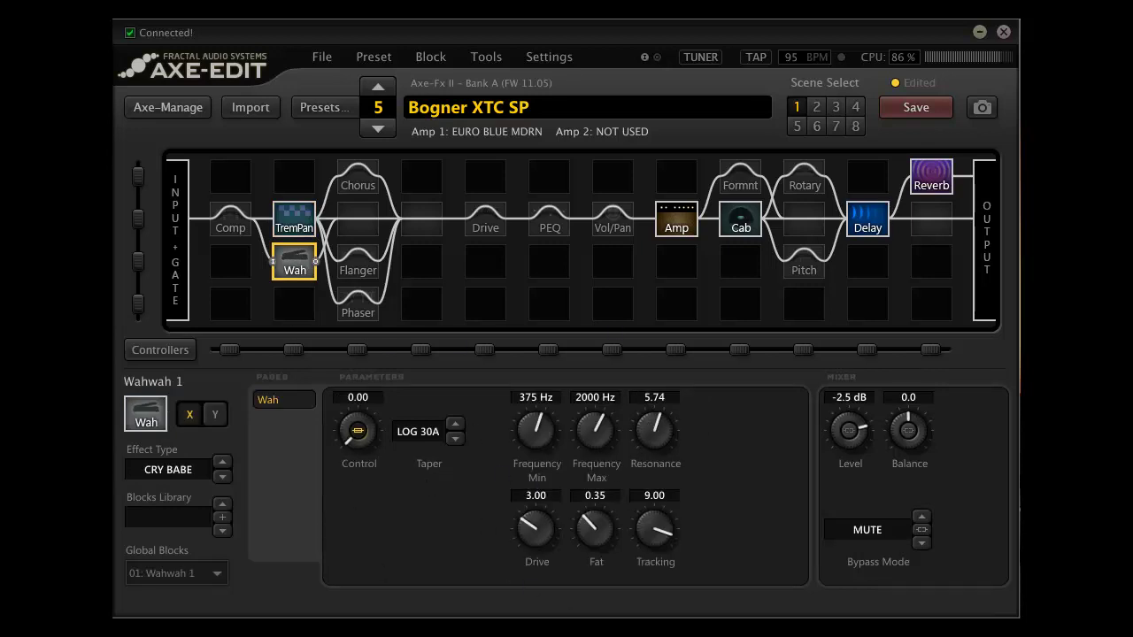
click(295, 221)
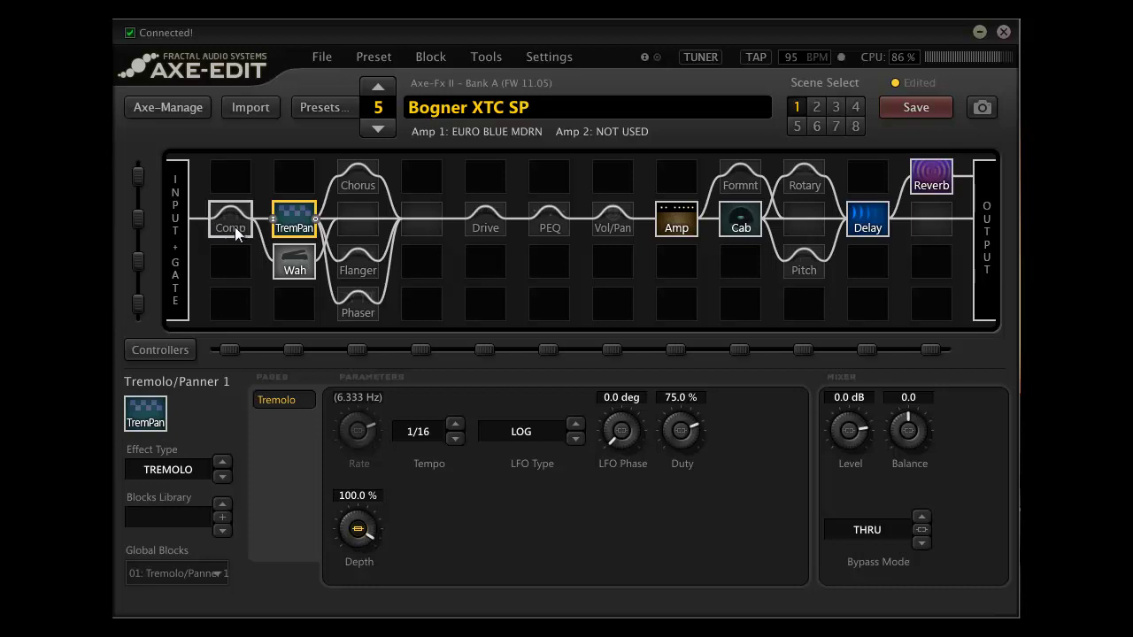
click(288, 260)
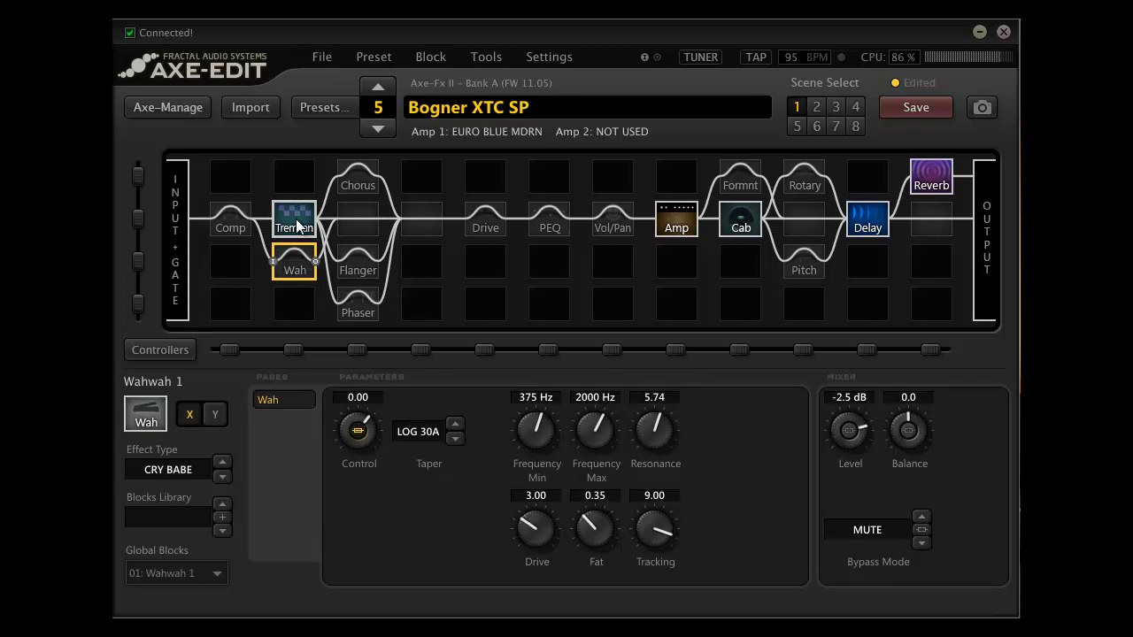
click(302, 226)
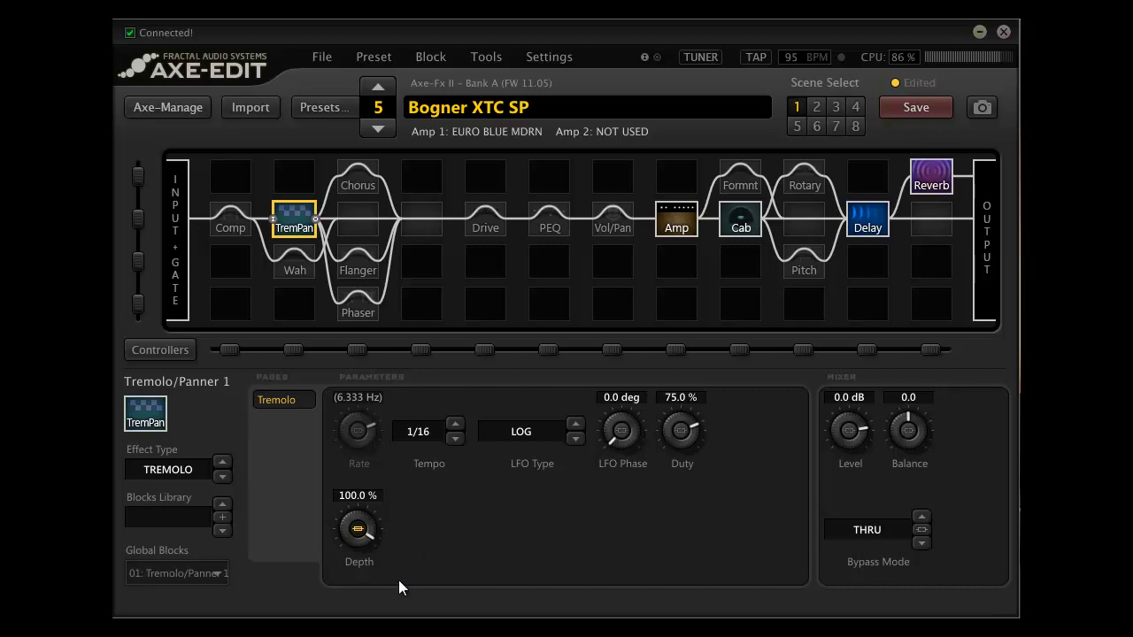
click(358, 529)
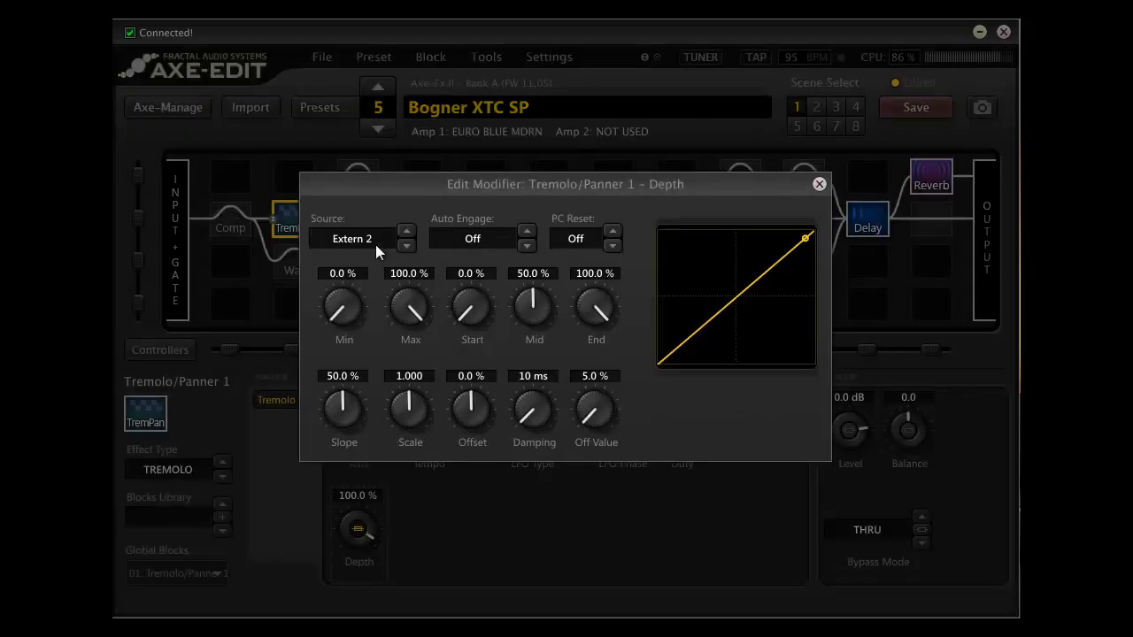
click(820, 185)
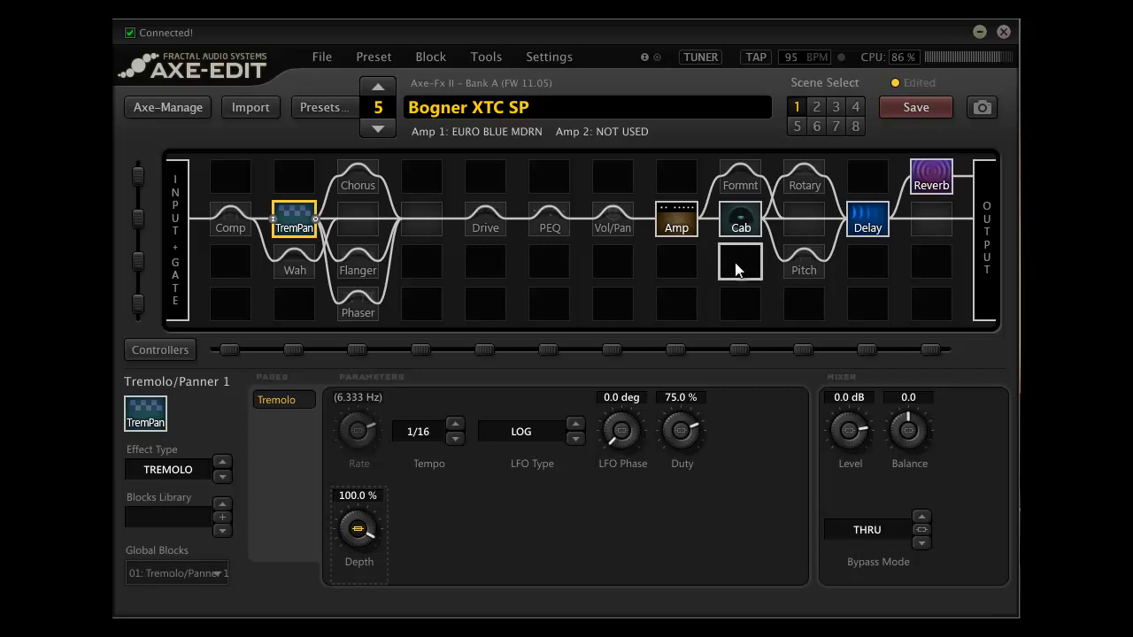
- Select Phaser, Flanger, then Chorus, and open the Chorus Level modifier (Extern 2, -30 to 0 dB)
click(356, 312)
click(358, 270)
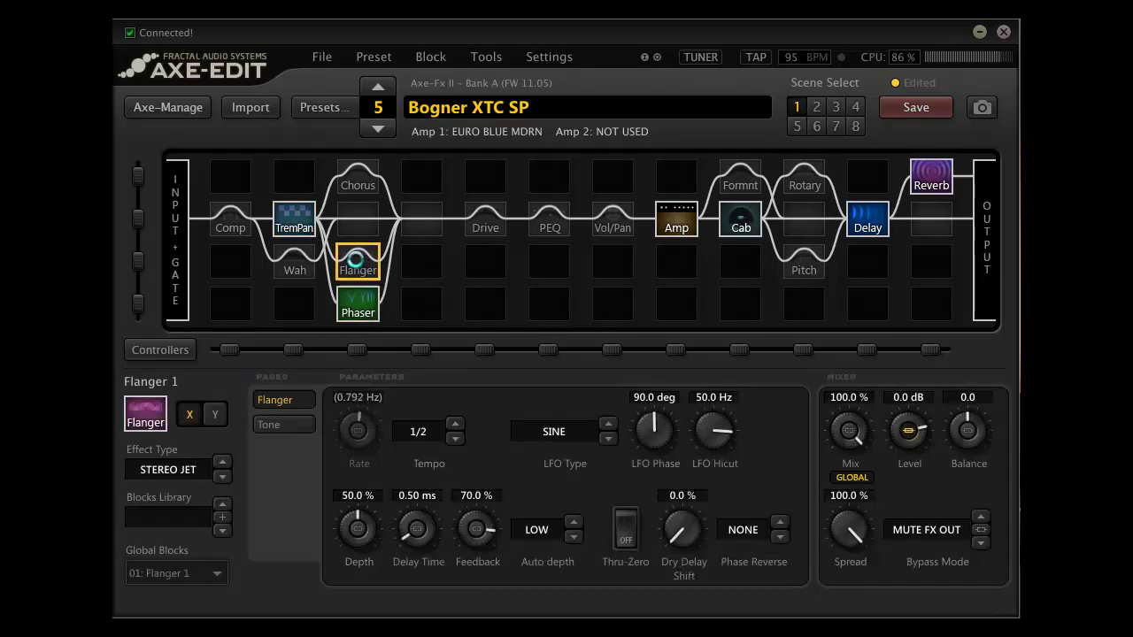
click(366, 185)
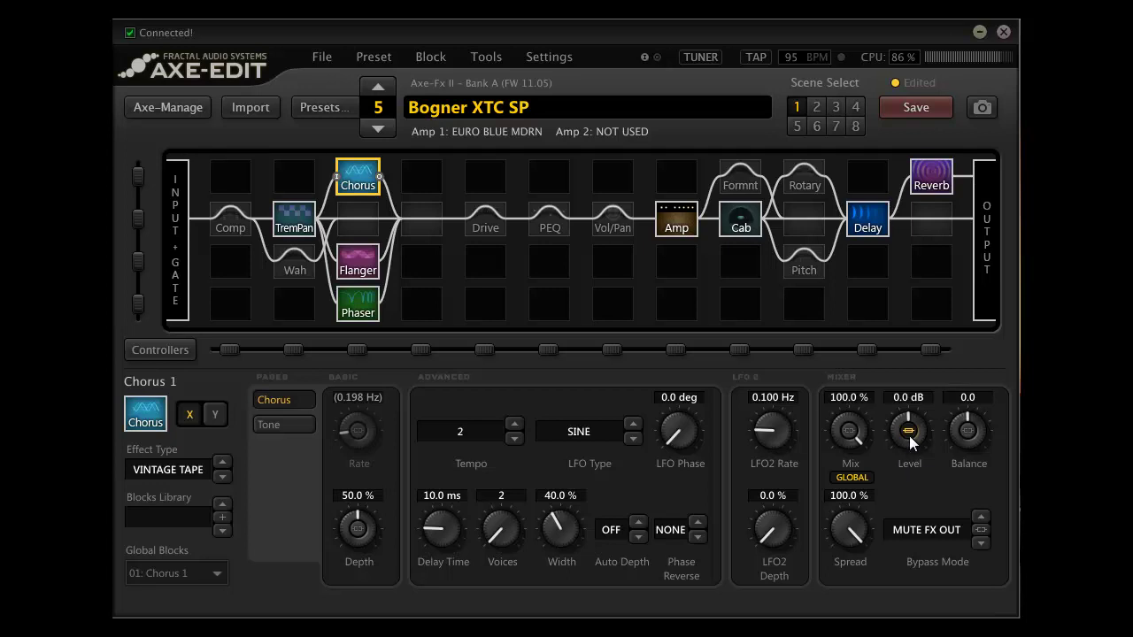
click(909, 430)
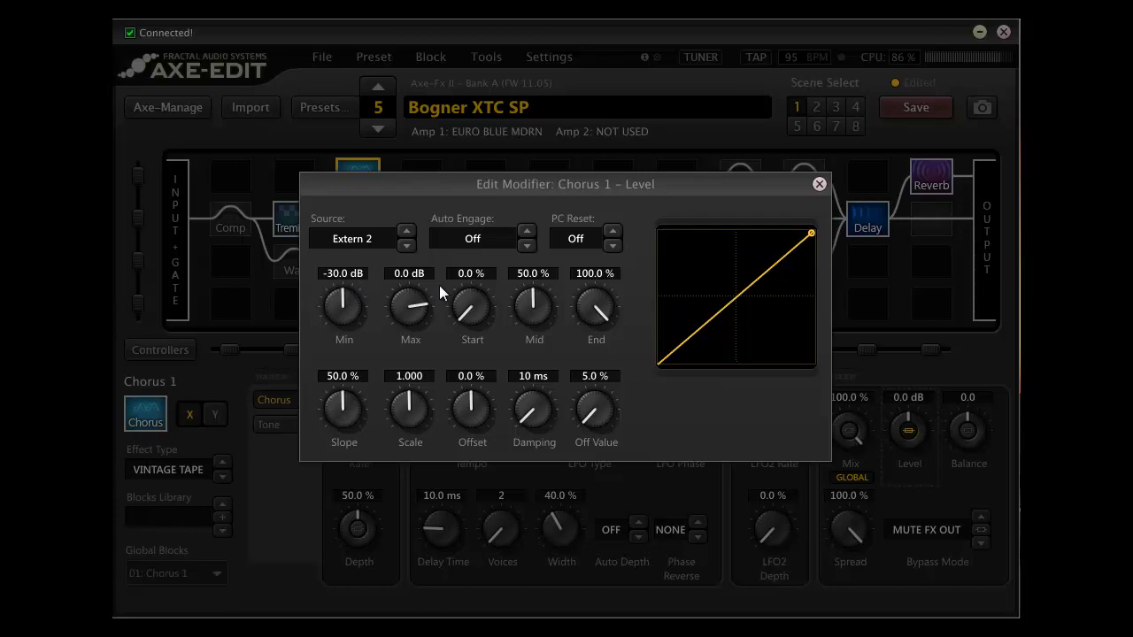
- Close the Chorus Level modifier dialog to return to Chorus 1's main settings
click(819, 184)
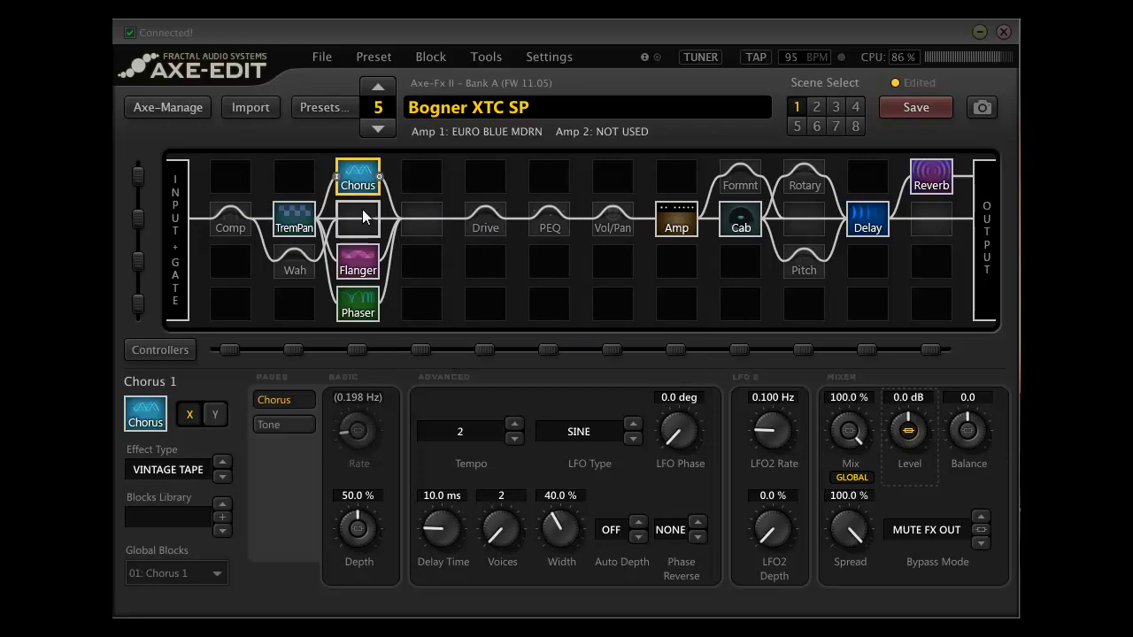
- Move the Chorus/Flanger/Phaser column to column 10, wiring Cab to Pitch and Pitch into it
click(353, 347)
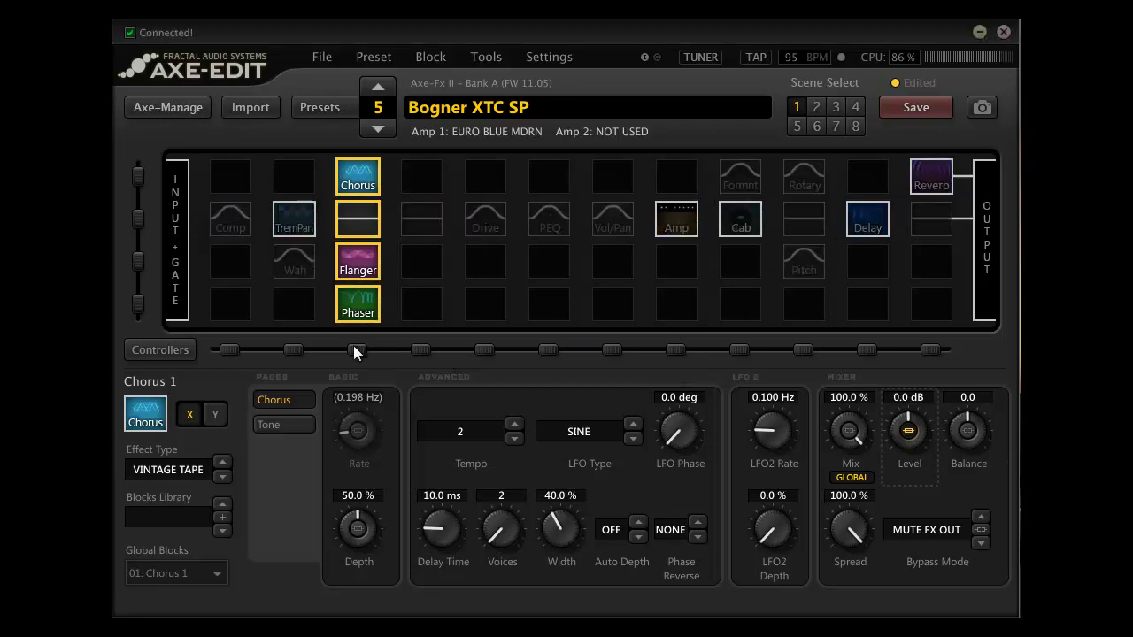
drag(353, 345, 798, 332)
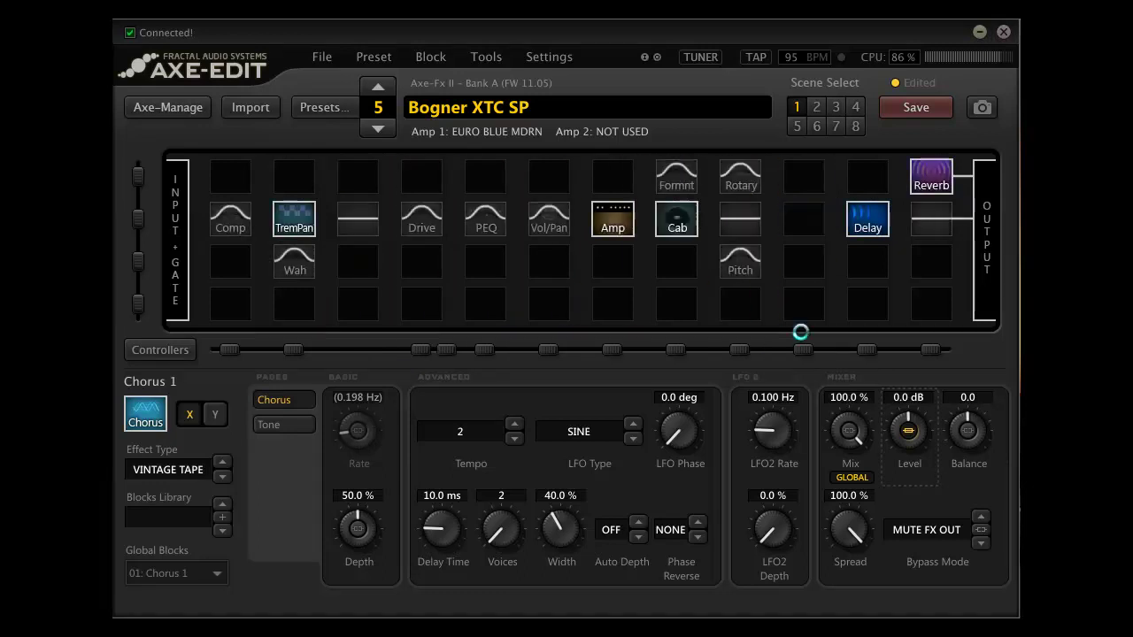
click(698, 219)
click(719, 263)
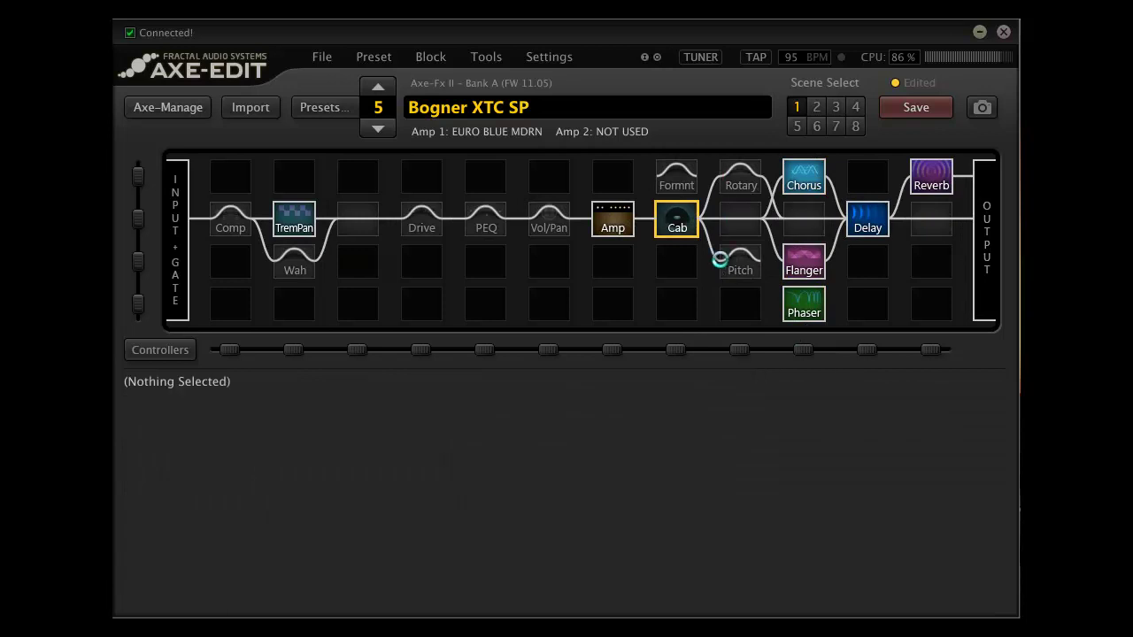
click(763, 263)
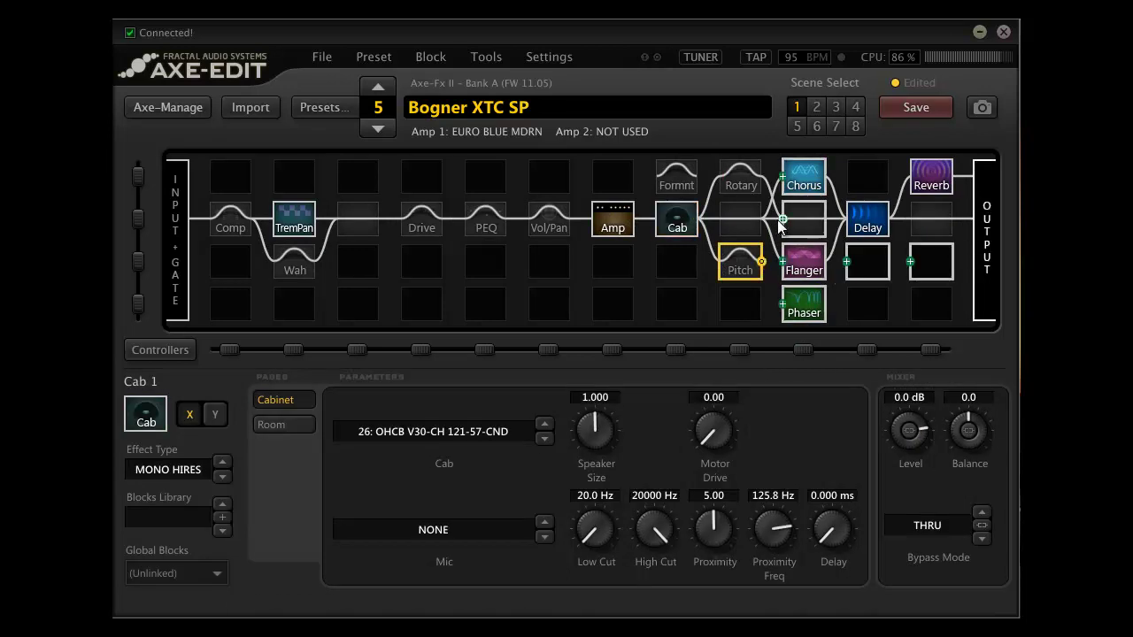
click(782, 219)
click(729, 274)
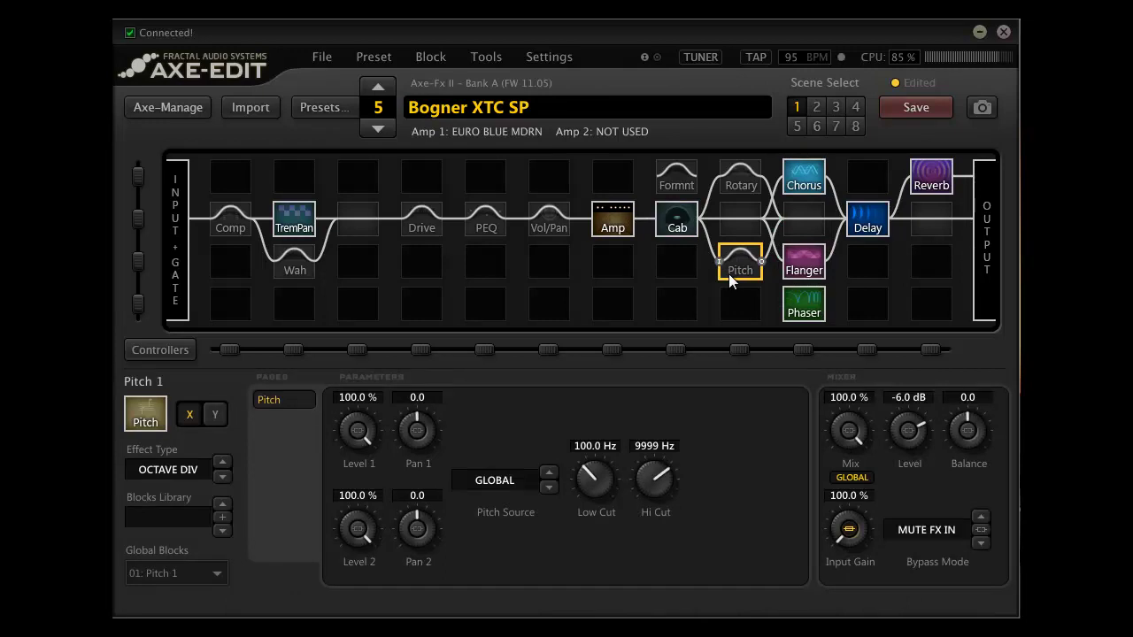
- Connect the Amp's output to the Formnt block and view its settings
click(634, 219)
click(656, 177)
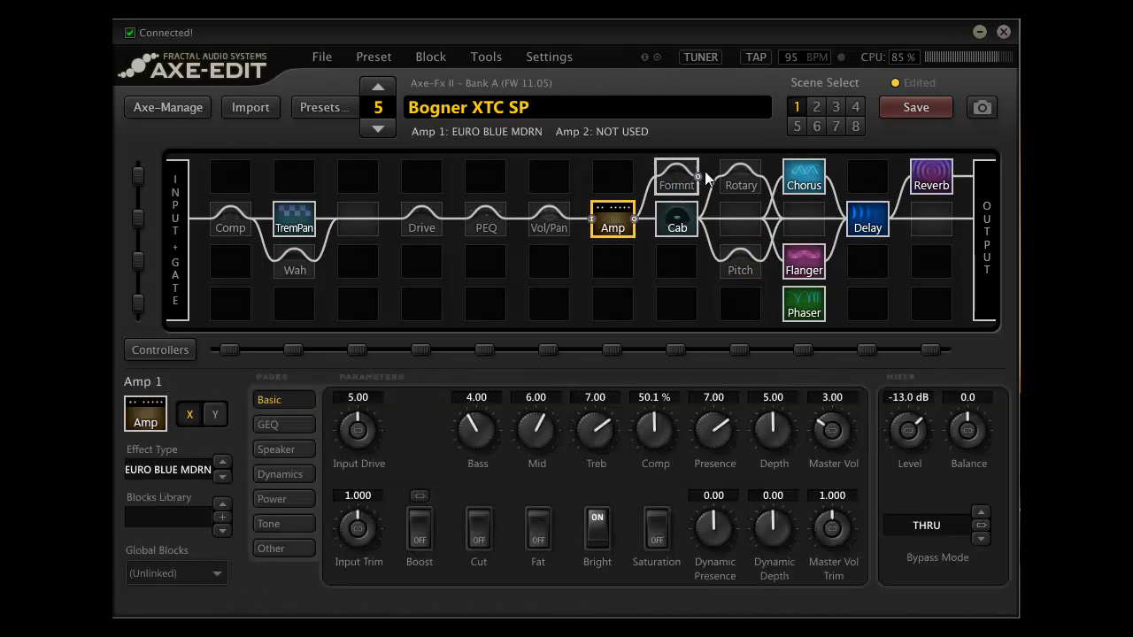
click(698, 182)
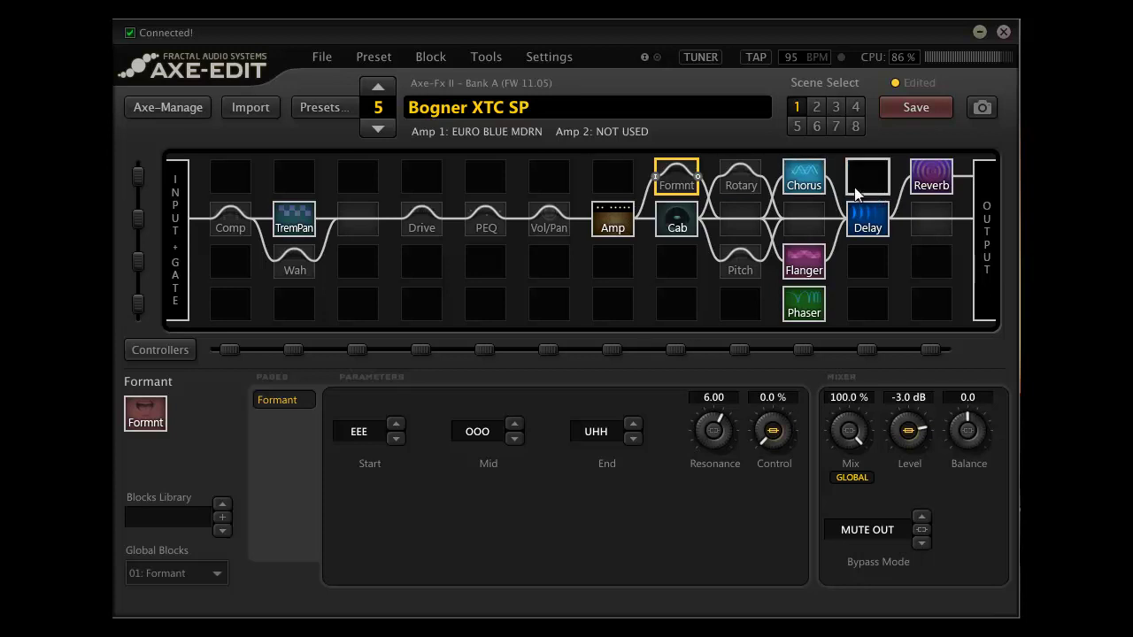
- Select the Chorus block in column 10 to show its VINTAGE TAPE settings
click(799, 175)
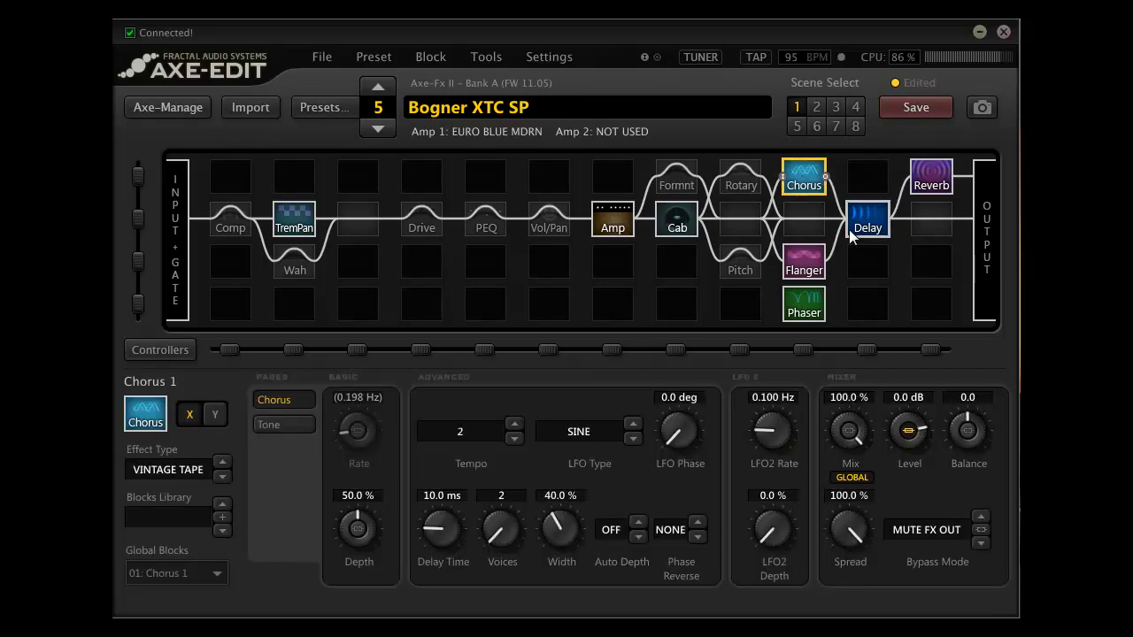